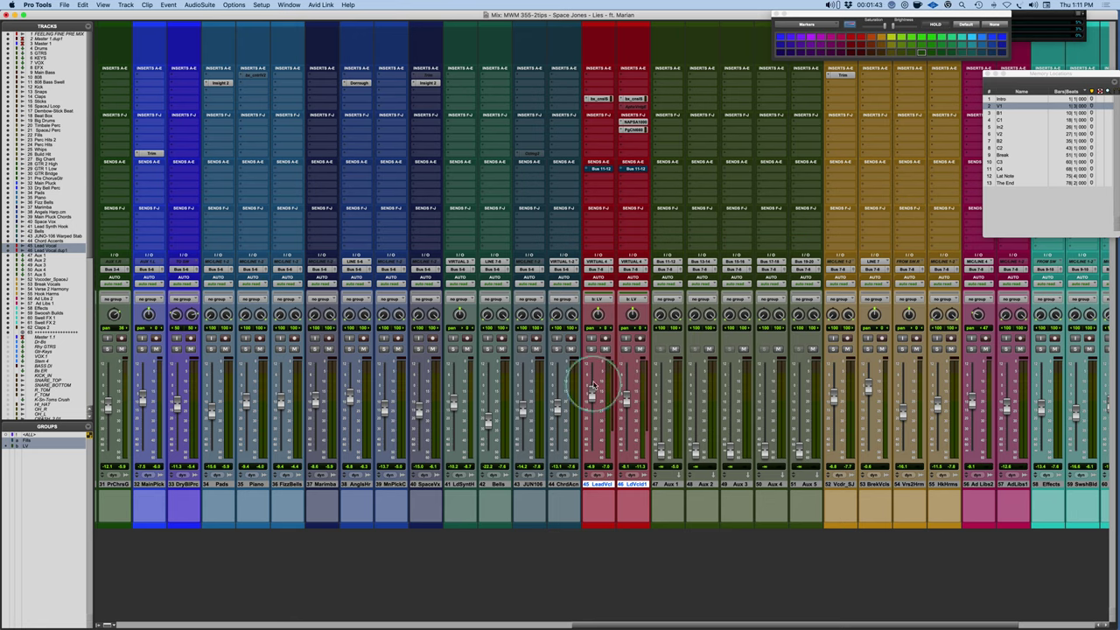
# - Examine the settings of the PSA1000 Jr and PuigChild inserts on the duplicated lead vocal track
pyautogui.click(634, 123)
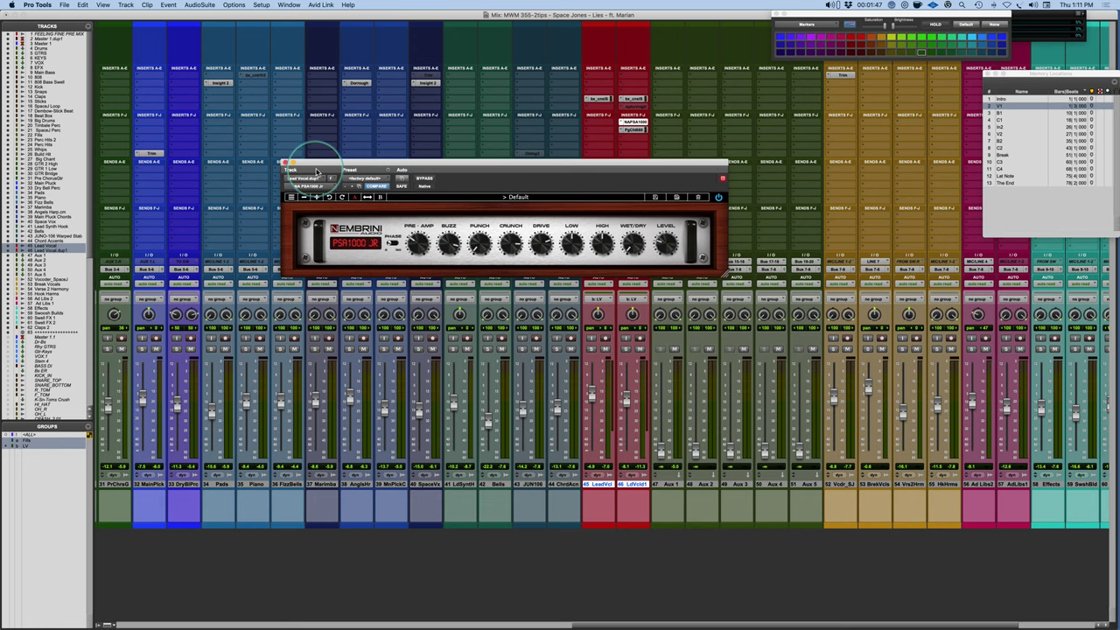
pyautogui.click(286, 164)
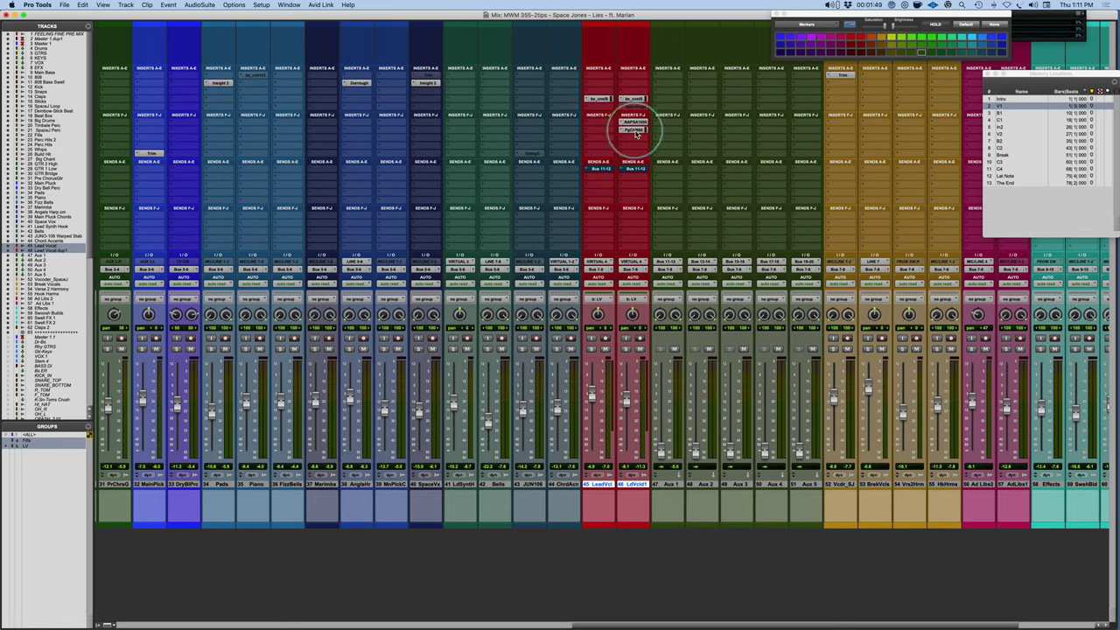
pyautogui.click(633, 130)
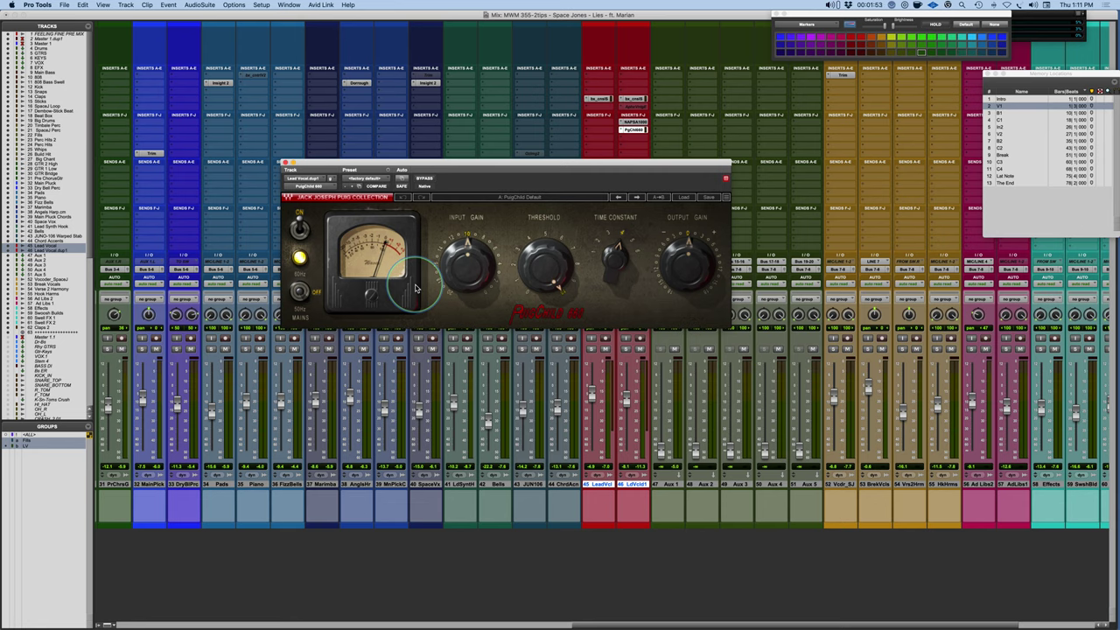
pyautogui.click(287, 164)
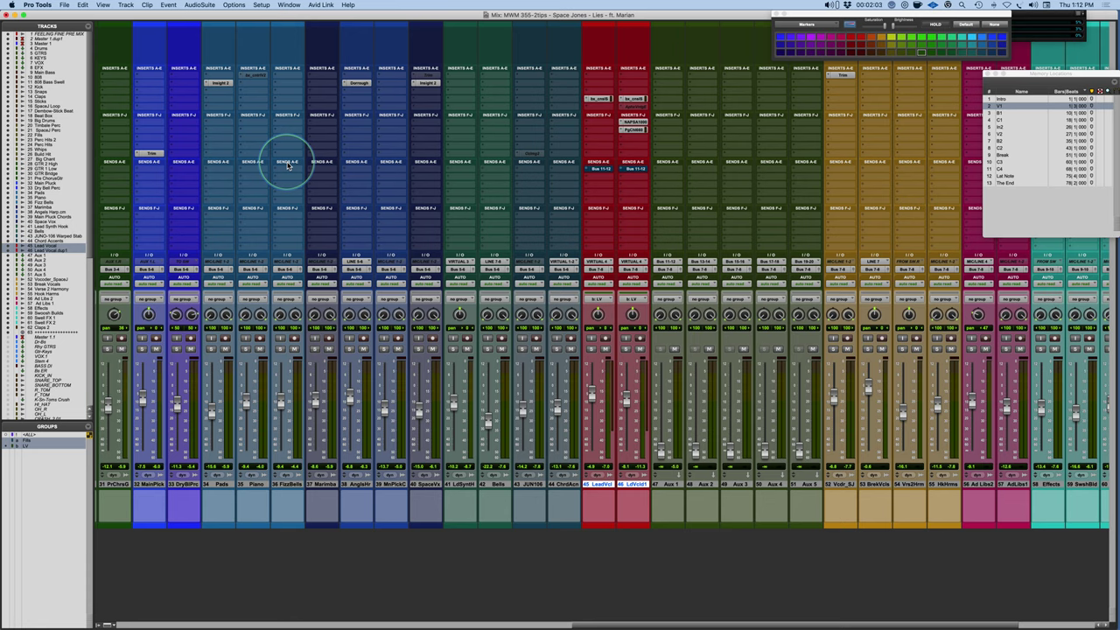
# - Unmute the Bus 11-12 sends on both lead vocal tracks and show their send level controls in the mixer
pyautogui.keyDown('super'); pyautogui.click(600, 169); pyautogui.keyUp('super')
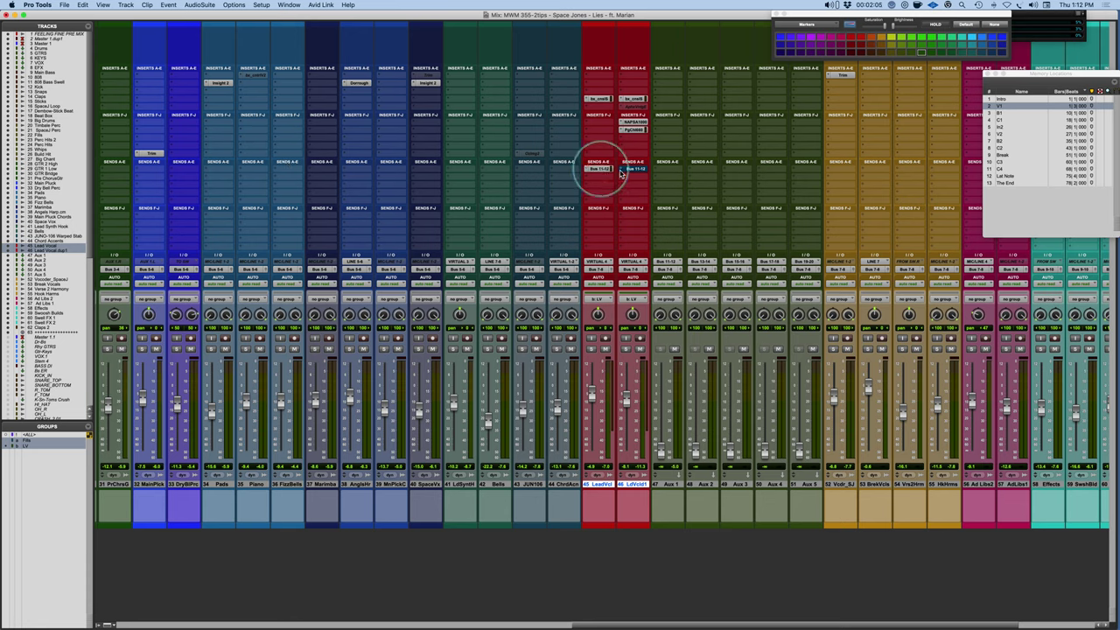
pyautogui.keyDown('super'); pyautogui.click(634, 169); pyautogui.keyUp('super')
pyautogui.click(601, 569)
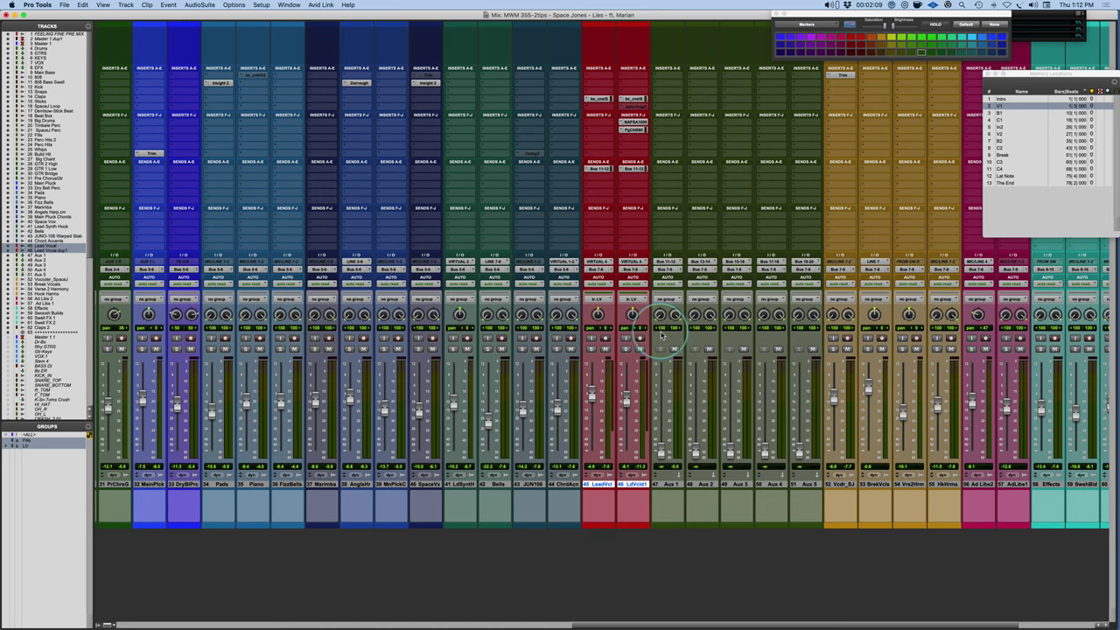
pyautogui.click(588, 170)
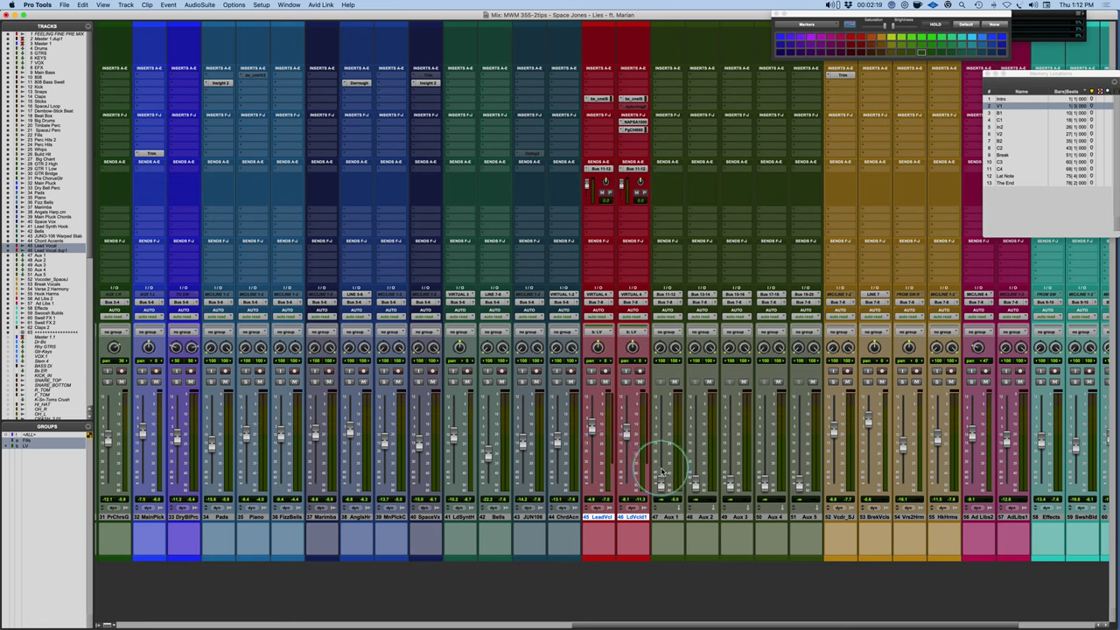
# - Insert the stereo MicroShift plug-in on Aux 1 and move its window clear of the lead vocal tracks
pyautogui.click(659, 126)
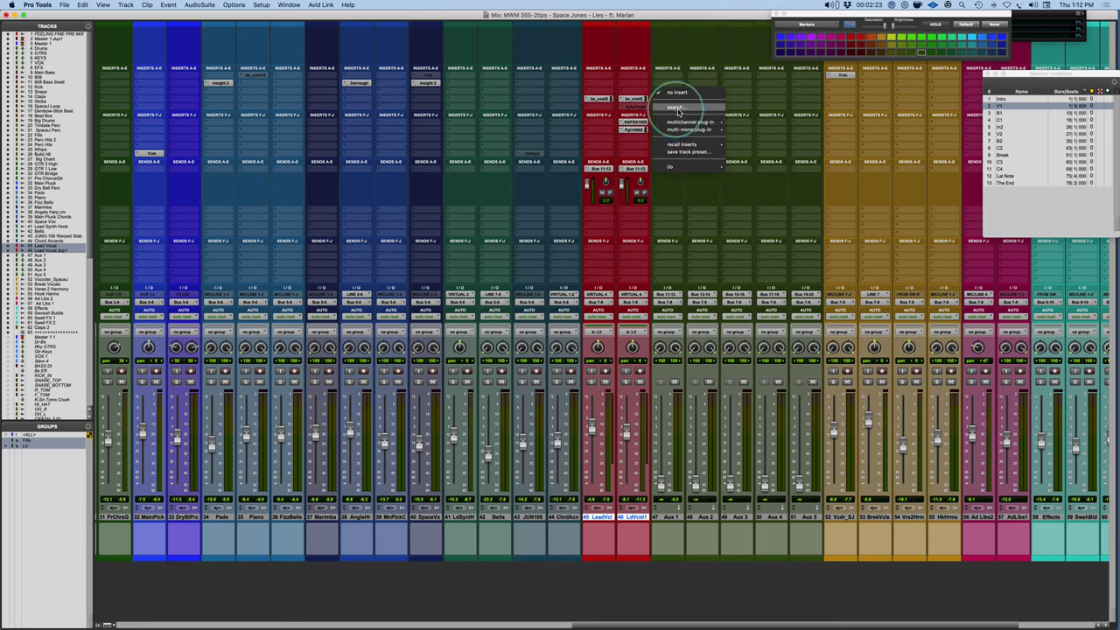
pyautogui.click(678, 109)
pyautogui.write('m')
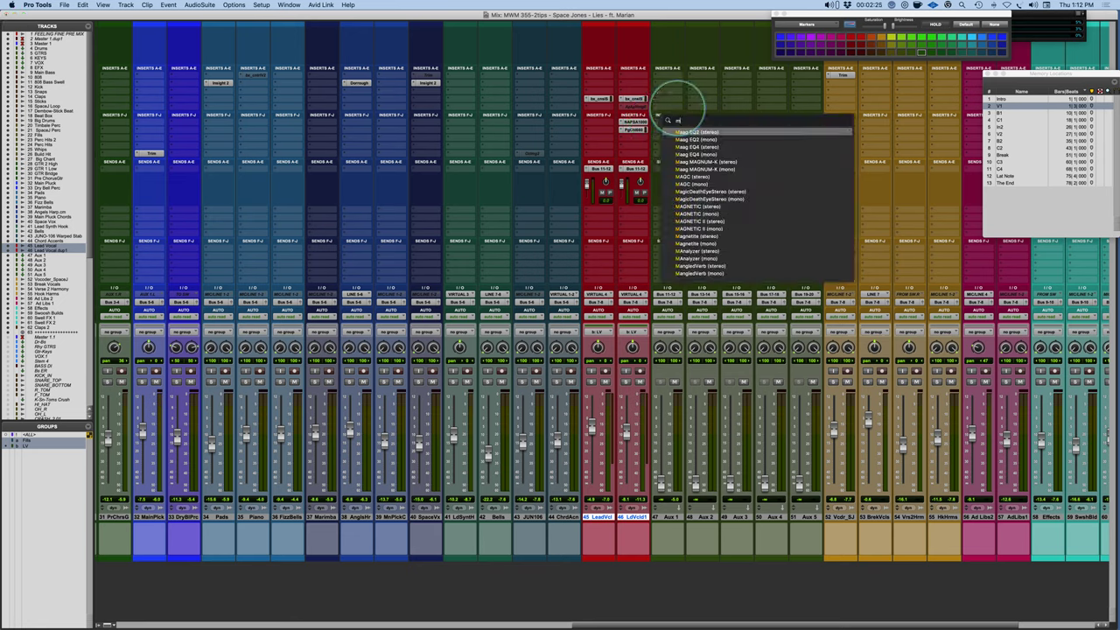
pyautogui.write('icro')
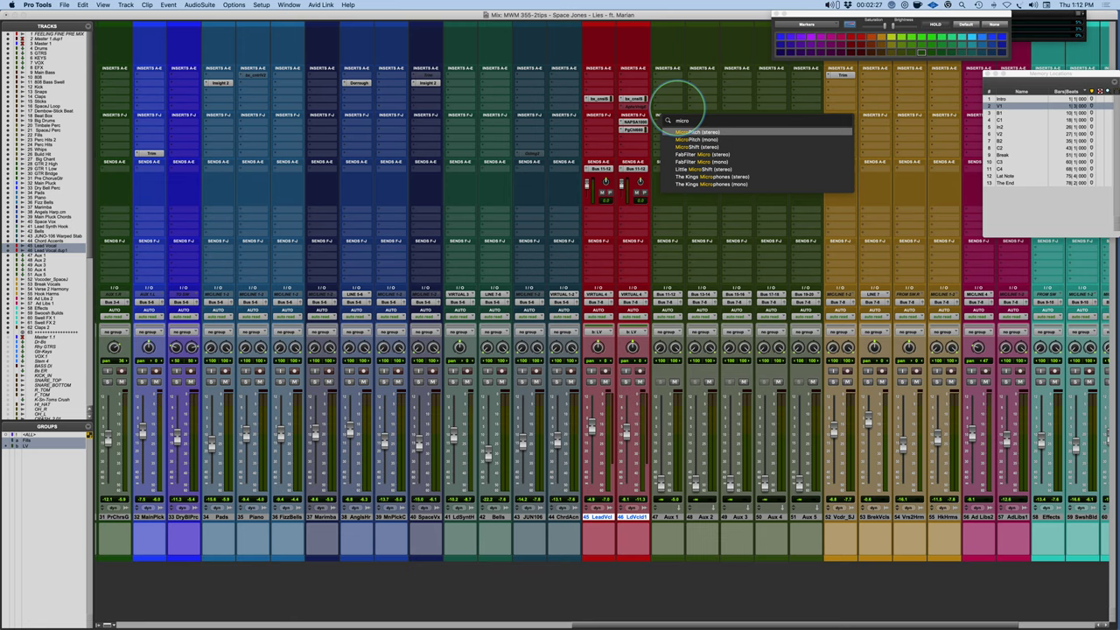
pyautogui.click(700, 148)
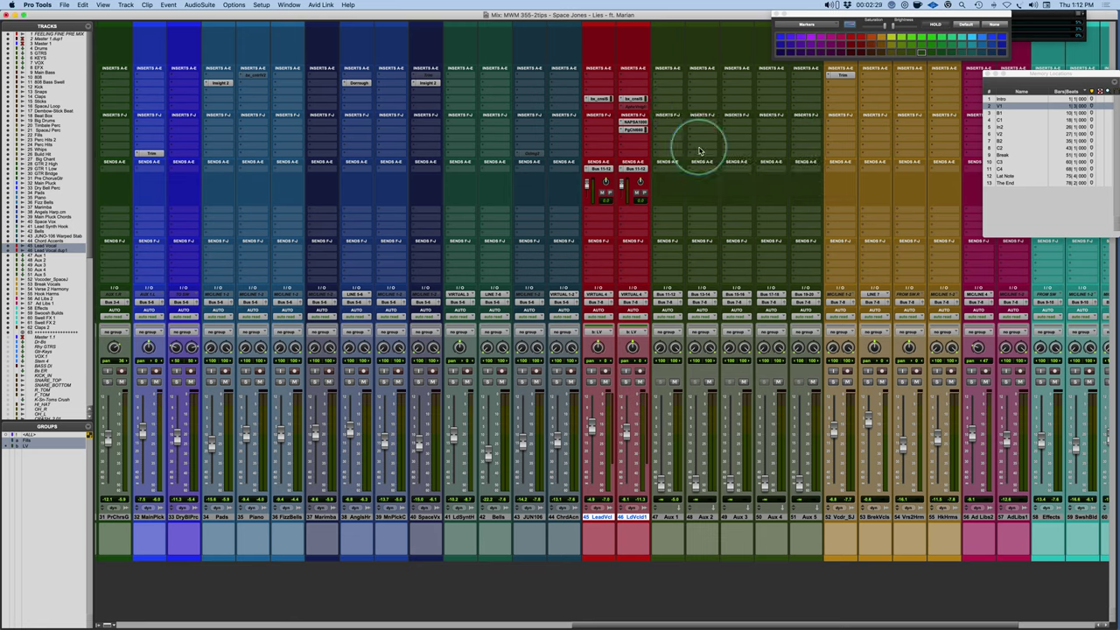
pyautogui.moveTo(525, 160); pyautogui.dragTo(451, 87)
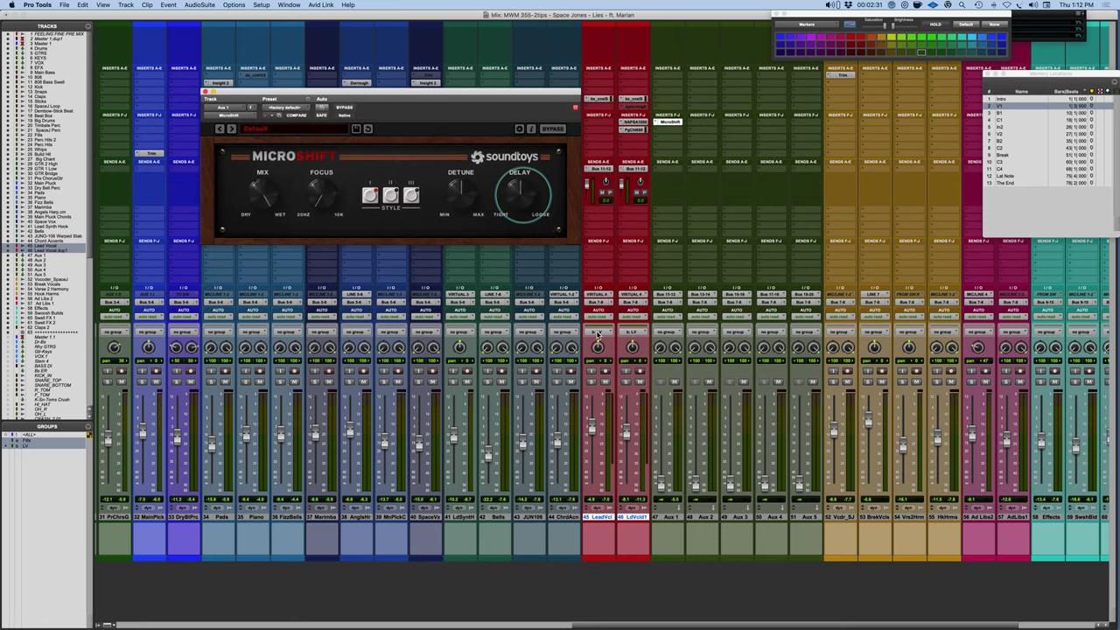
# - Solo the lead vocal tracks and raise the Aux 1 fader to about the height of the vocal faders
pyautogui.click(592, 383)
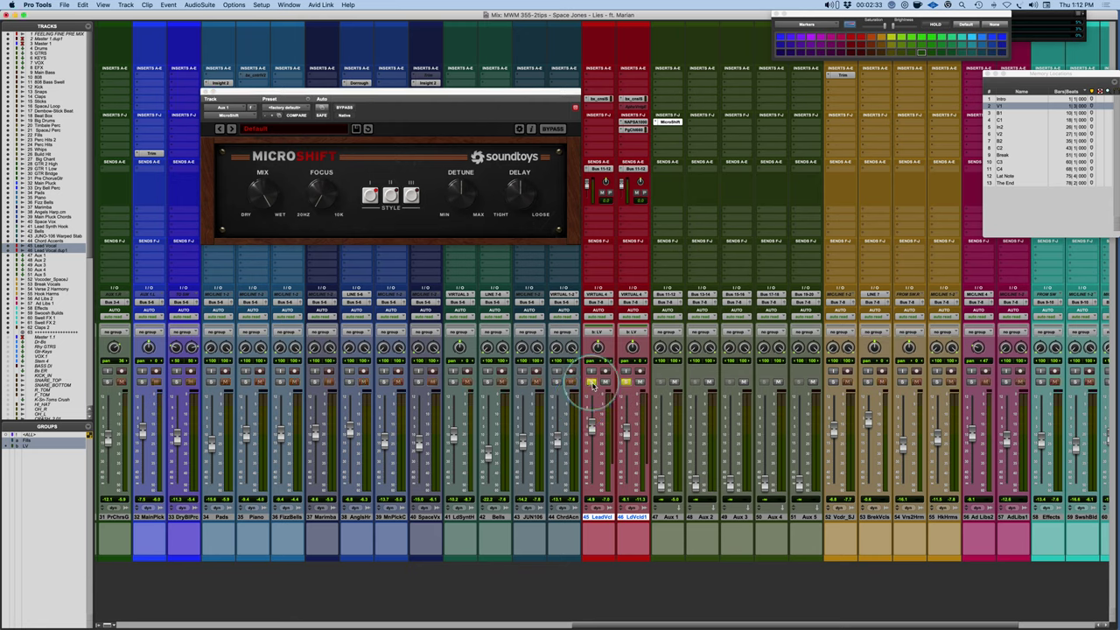
pyautogui.click(336, 210)
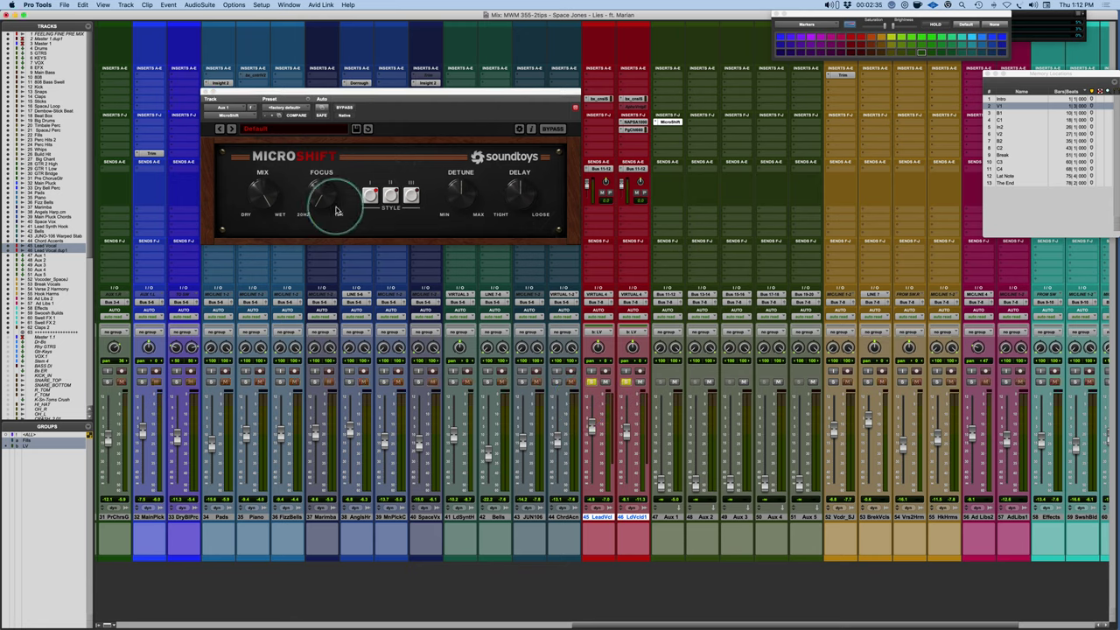
pyautogui.click(667, 484)
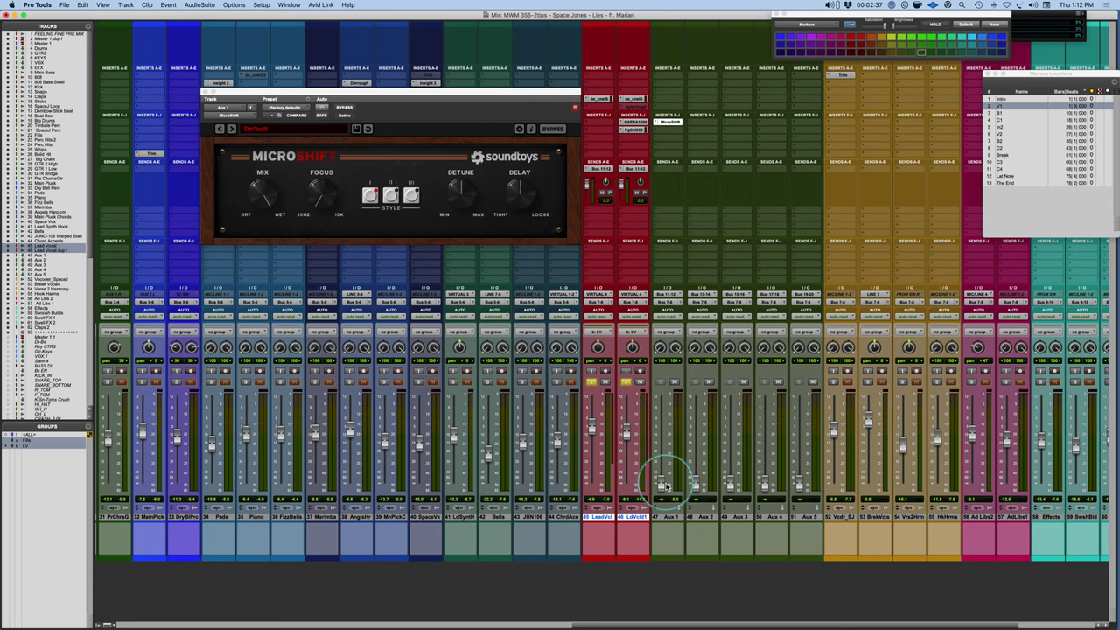
pyautogui.moveTo(663, 484); pyautogui.dragTo(663, 429)
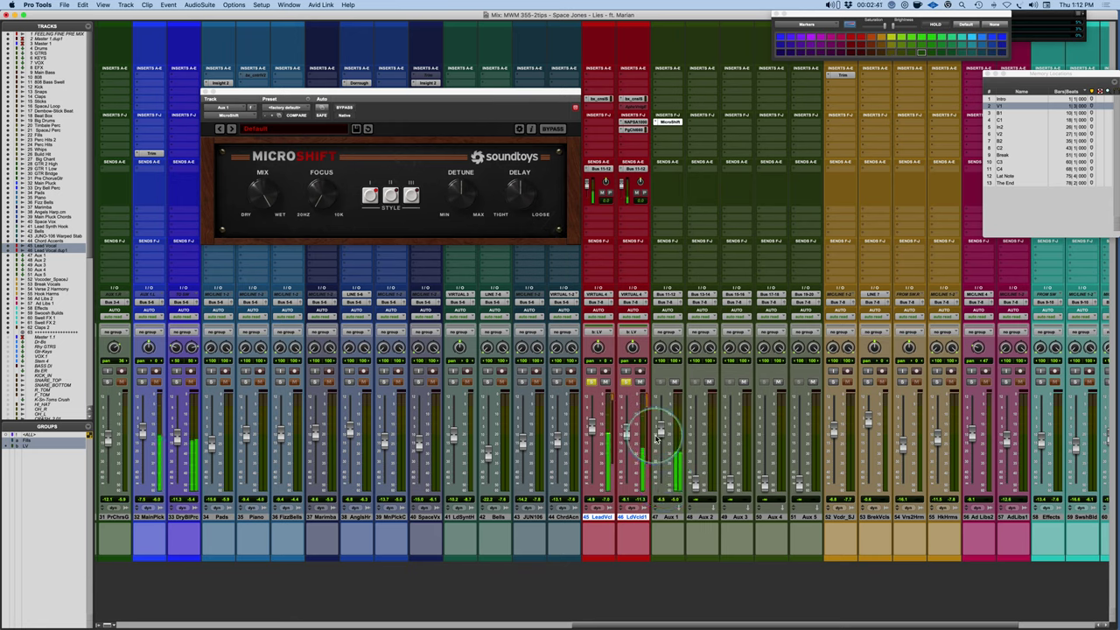
# - Adjust MicroShift's Detune and Delay amounts, audition its styles and set it to style III
pyautogui.click(411, 196)
pyautogui.moveTo(457, 192); pyautogui.dragTo(453, 17)
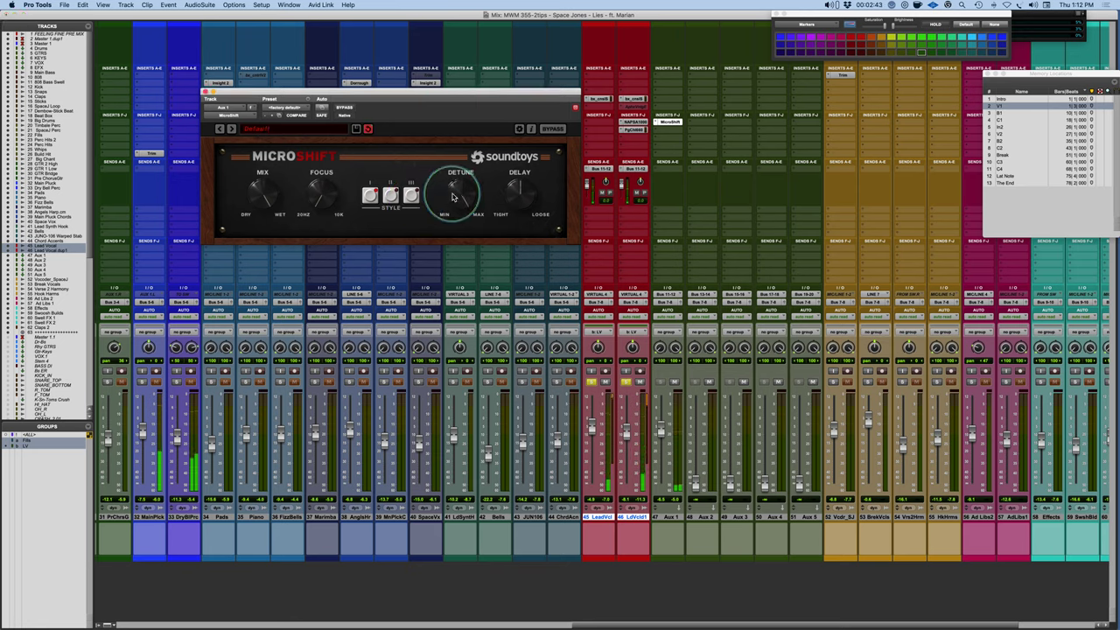
pyautogui.moveTo(454, 196); pyautogui.dragTo(460, 306)
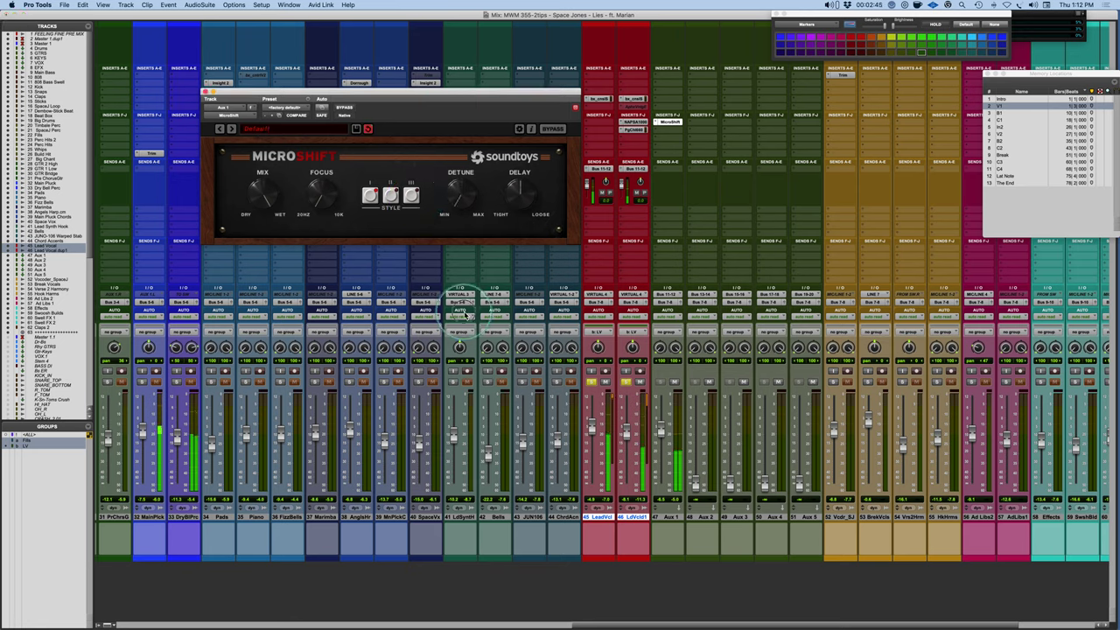
pyautogui.moveTo(519, 194)
pyautogui.mouseDown()
pyautogui.moveTo(515, 232)
pyautogui.moveTo(513, 210)
pyautogui.mouseUp()
pyautogui.click(412, 200)
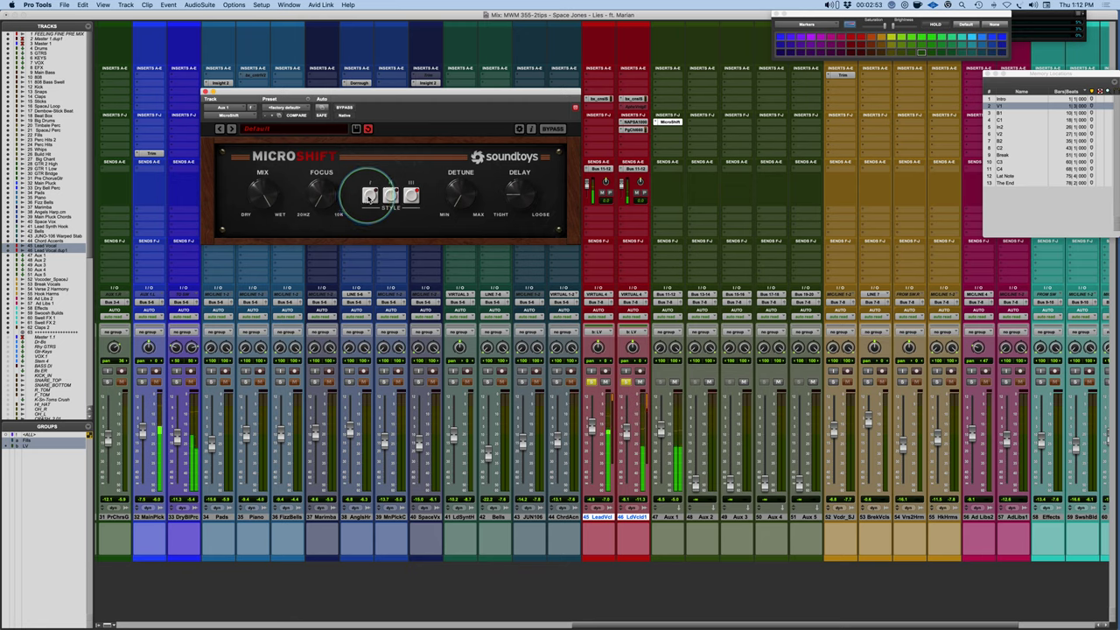
pyautogui.click(411, 196)
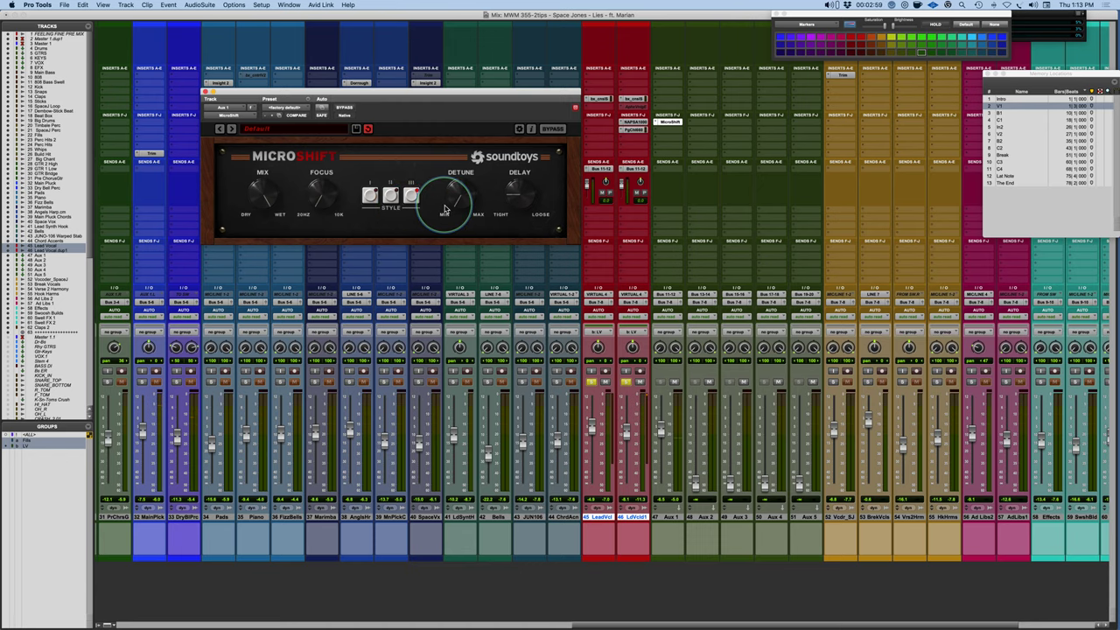
# - Insert Ozone Imager 2 (stereo) below MicroShift on Aux 1 and move its window aside
pyautogui.hscroll(1, 653, 507)
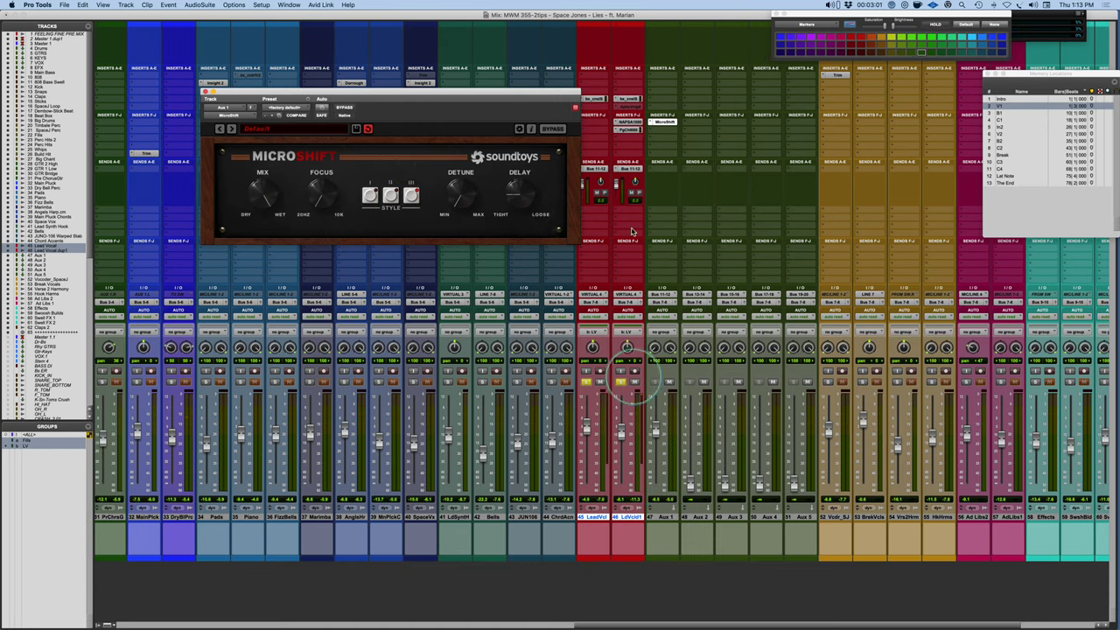
pyautogui.click(663, 130)
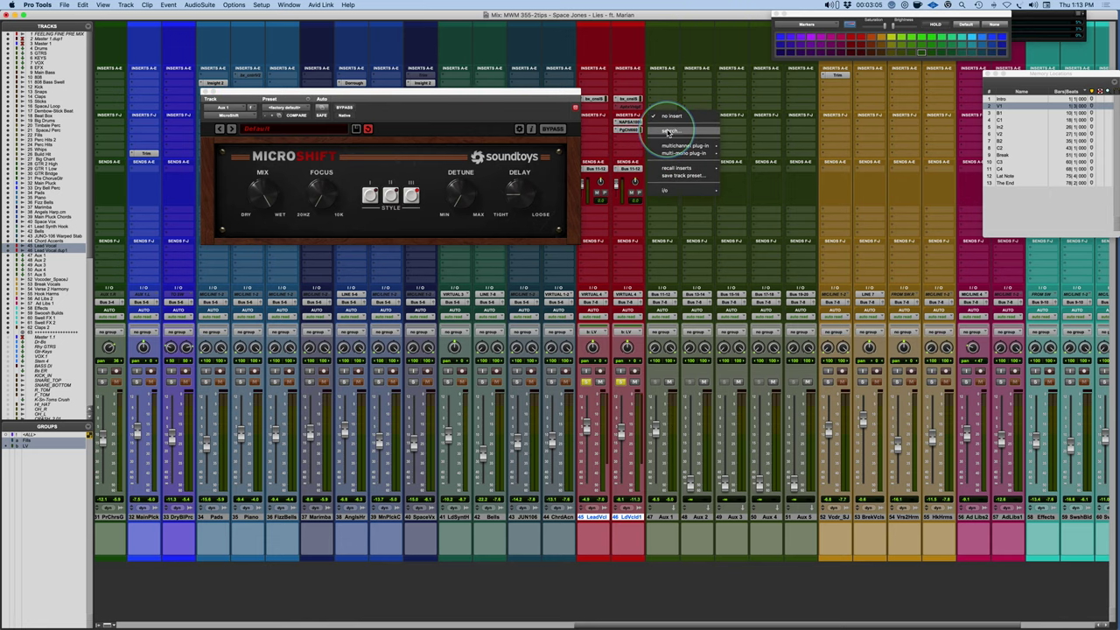
pyautogui.click(668, 132)
pyautogui.write('imager')
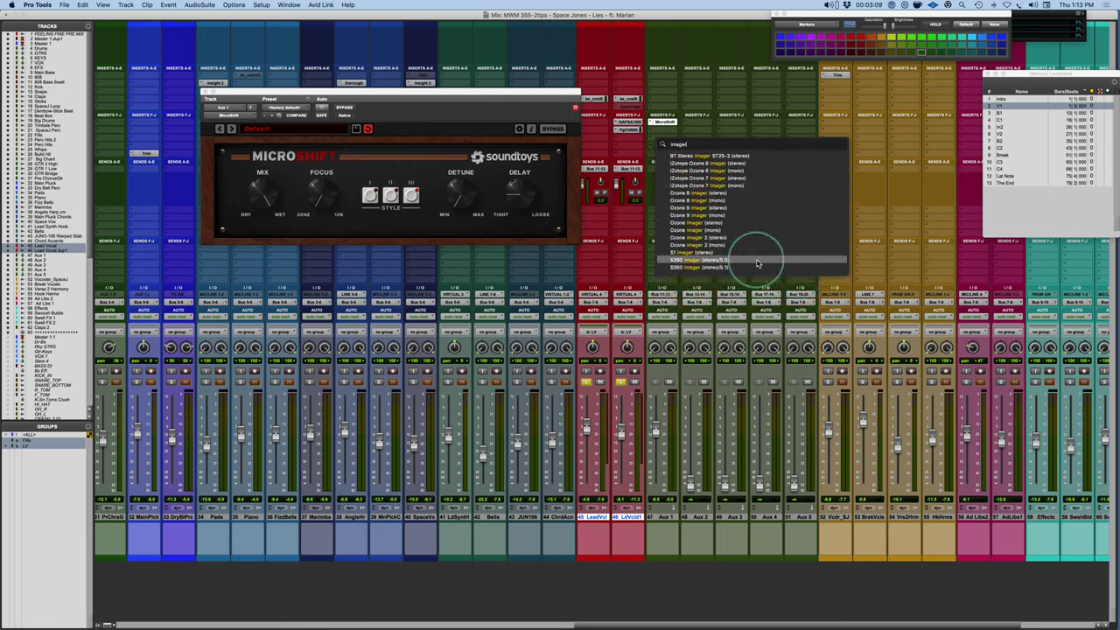
pyautogui.click(714, 238)
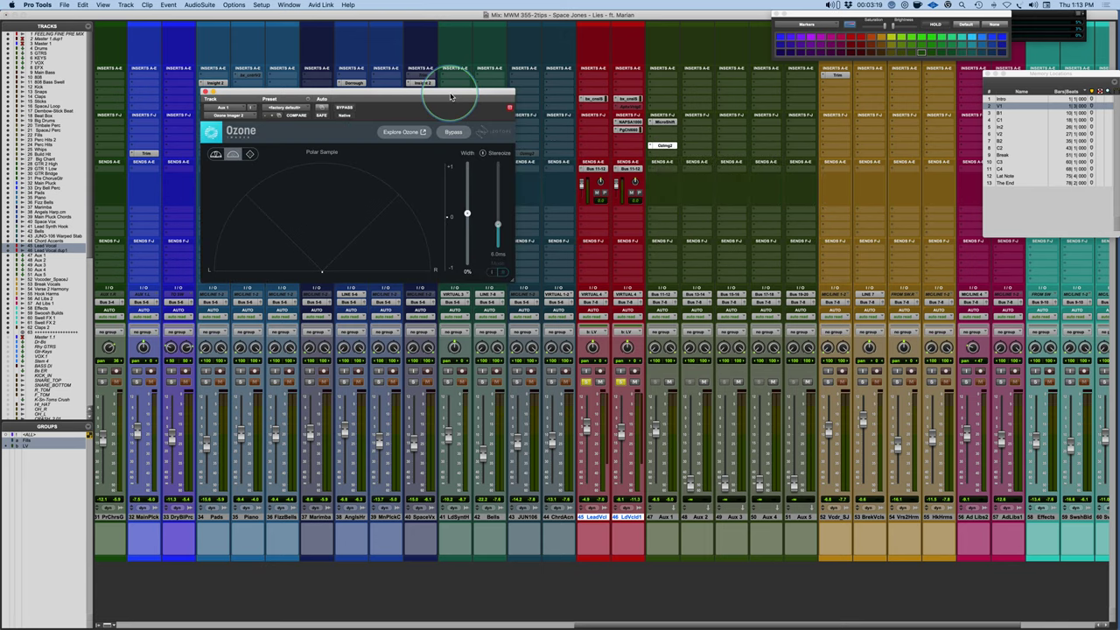
pyautogui.moveTo(493, 90); pyautogui.dragTo(905, 189)
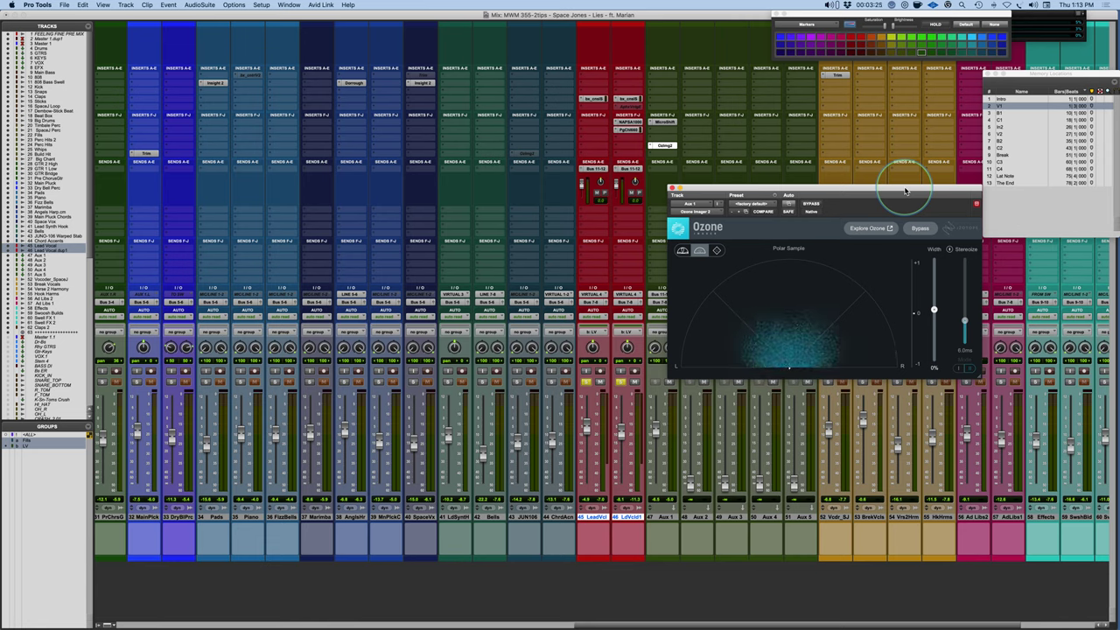
# - Switch the Ozone Imager display to Polar Level and set the Width to 100%
pyautogui.click(682, 252)
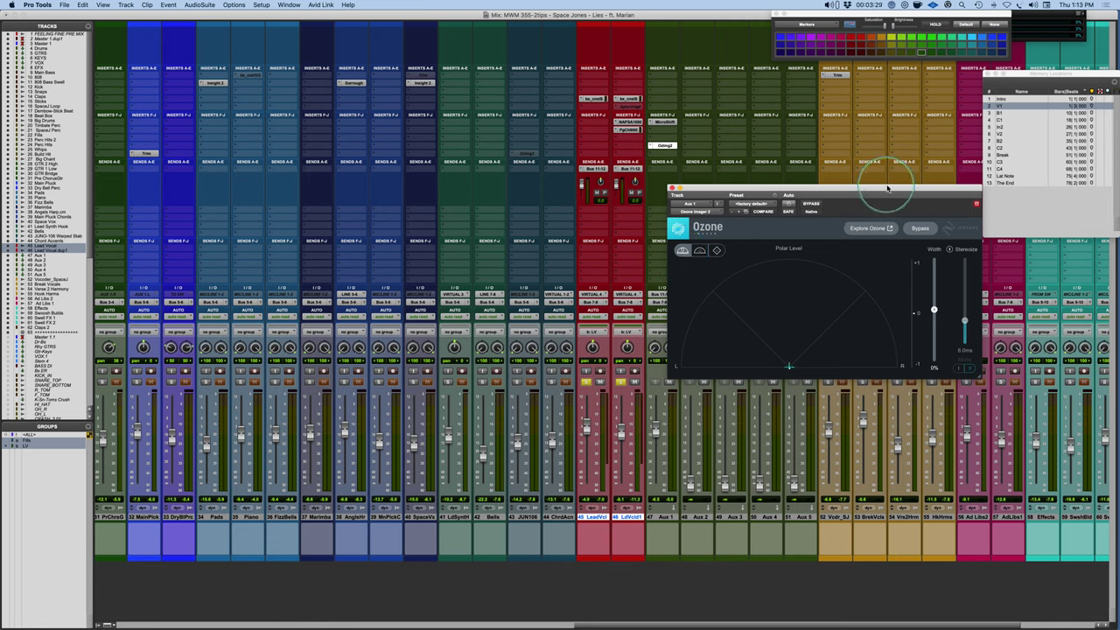
pyautogui.moveTo(879, 188); pyautogui.dragTo(874, 119)
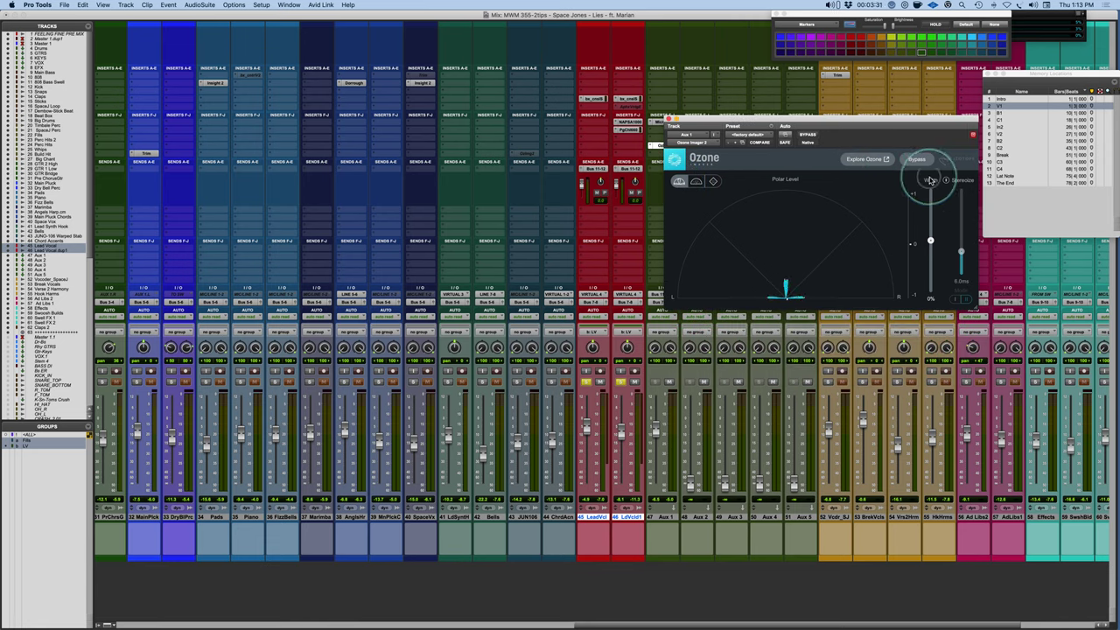
pyautogui.moveTo(930, 254); pyautogui.dragTo(932, 145)
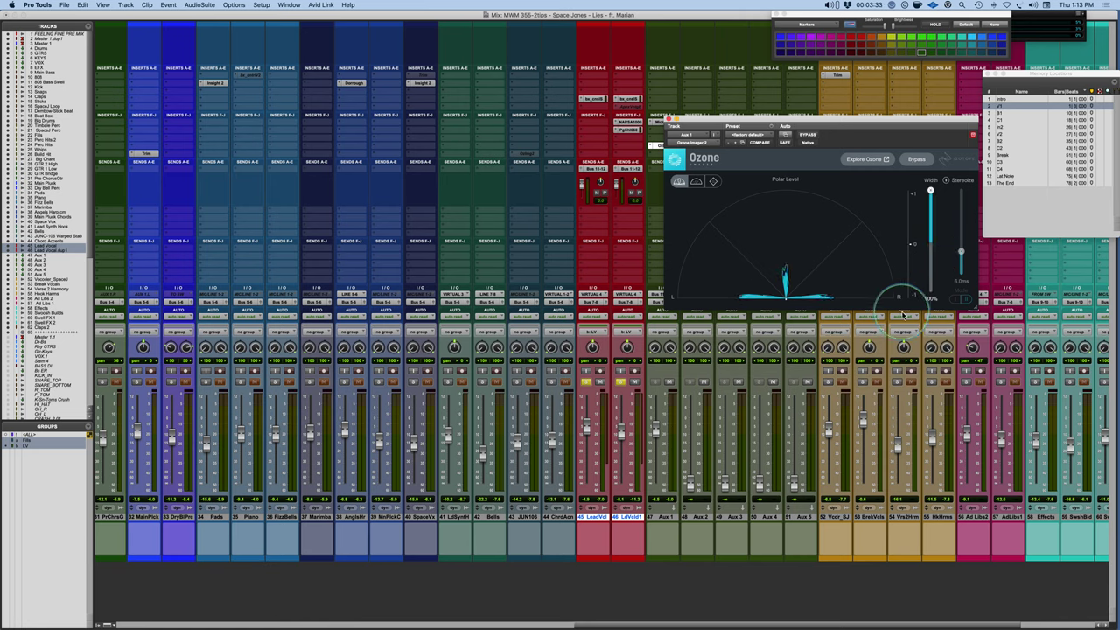
# - Move the Ozone Imager window away from the aux tracks, enable Stereoize and set it to 4.0 ms
pyautogui.moveTo(872, 127); pyautogui.dragTo(468, 137)
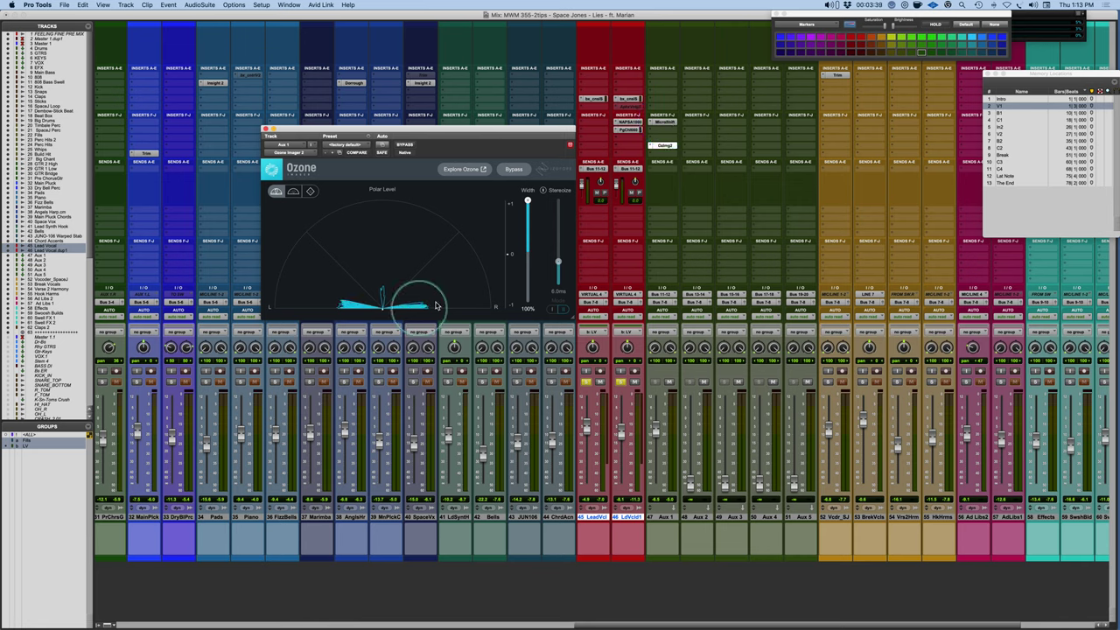
pyautogui.click(543, 190)
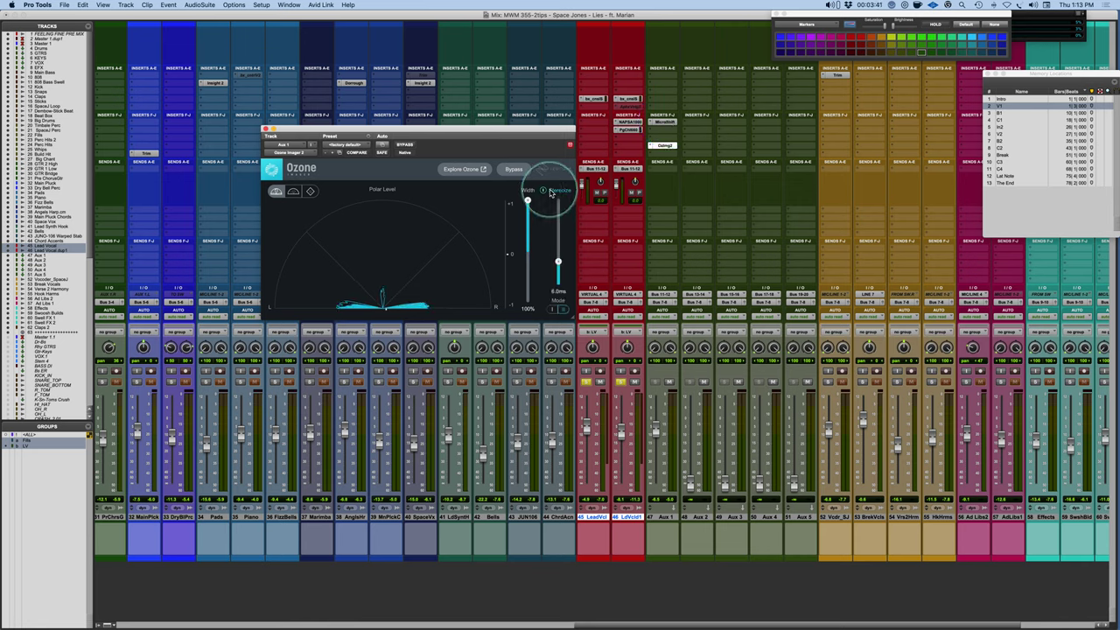
pyautogui.moveTo(557, 260)
pyautogui.mouseDown()
pyautogui.moveTo(558, 240)
pyautogui.moveTo(560, 275)
pyautogui.mouseUp()
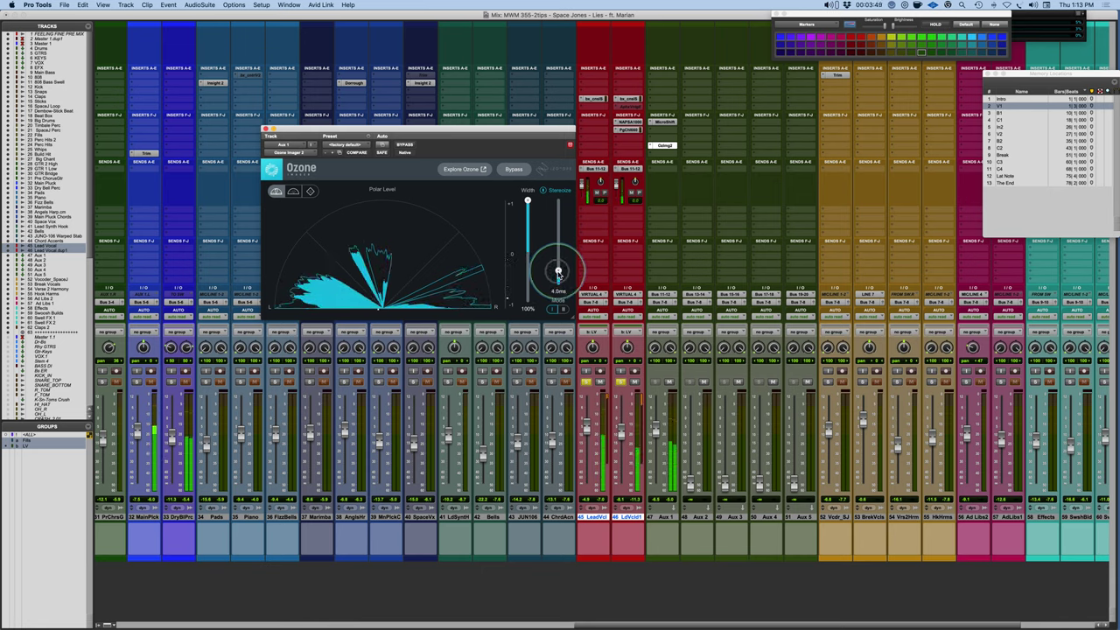
# - Compare the widened vocal by briefly muting Aux 1, and by bypassing and re-enabling Ozone Imager
pyautogui.click(668, 382)
pyautogui.click(668, 384)
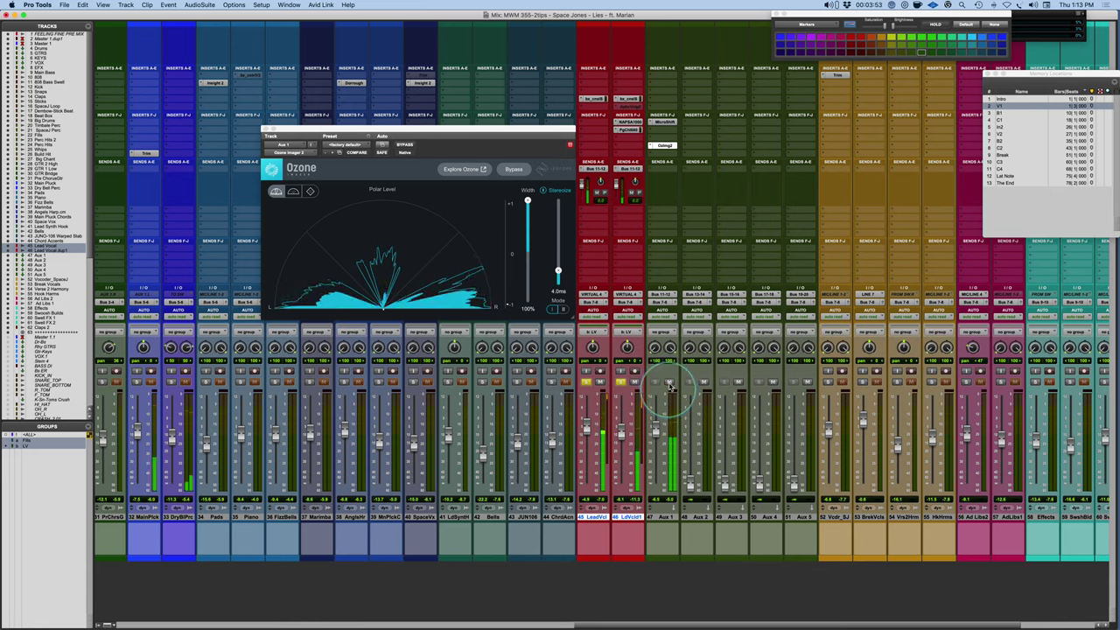
pyautogui.click(511, 169)
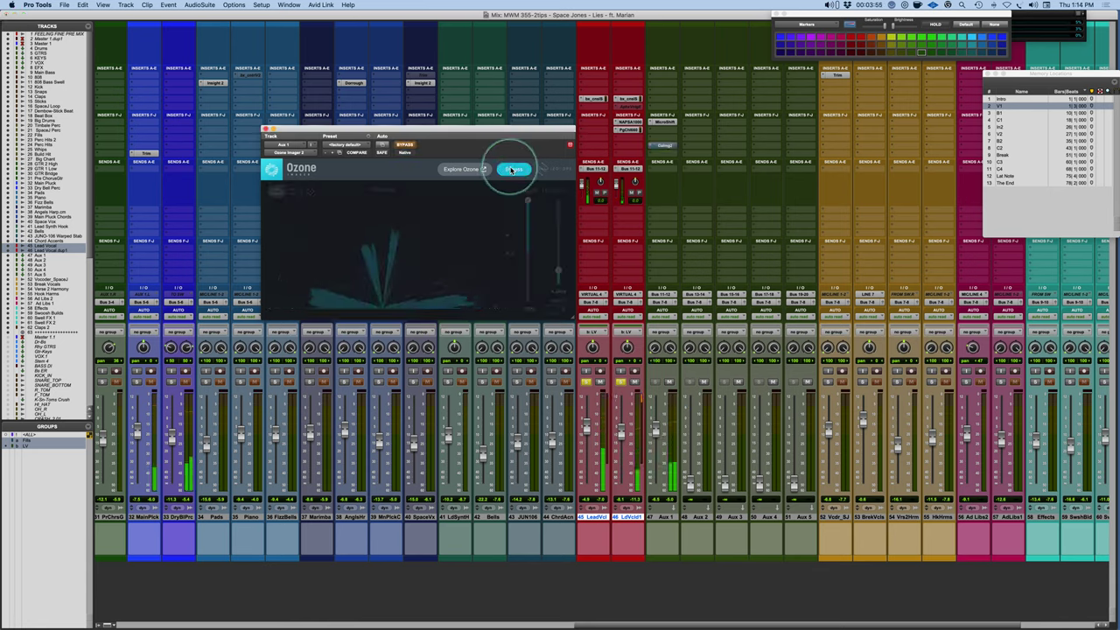
pyautogui.click(512, 170)
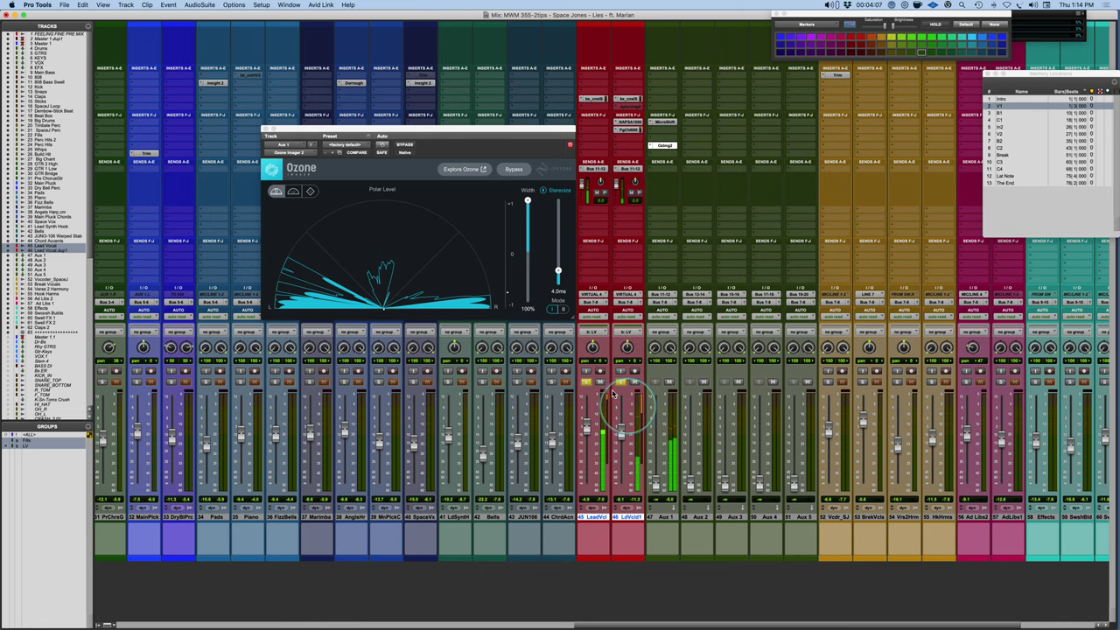
# - Unsolo the lead vocals and lower the main lead vocal fader to about -6.2 dB
pyautogui.click(585, 381)
pyautogui.moveTo(586, 427); pyautogui.dragTo(588, 435)
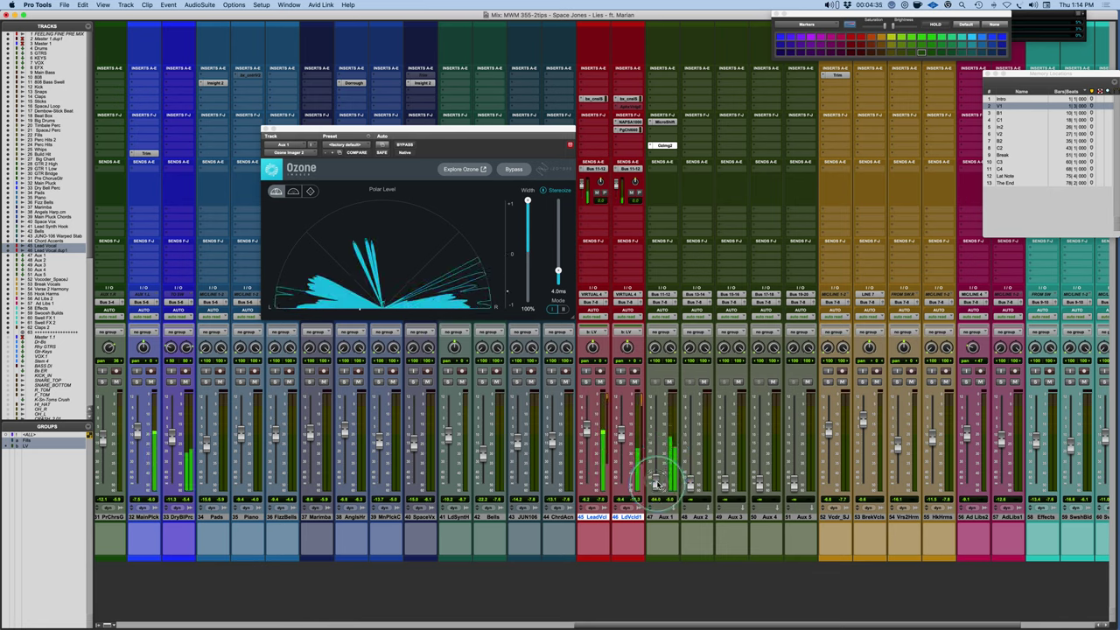
# - Raise the Aux 1 fader to blend the widened vocal into the mix, and compare by briefly muting Aux 1
pyautogui.moveTo(655, 484); pyautogui.dragTo(655, 443)
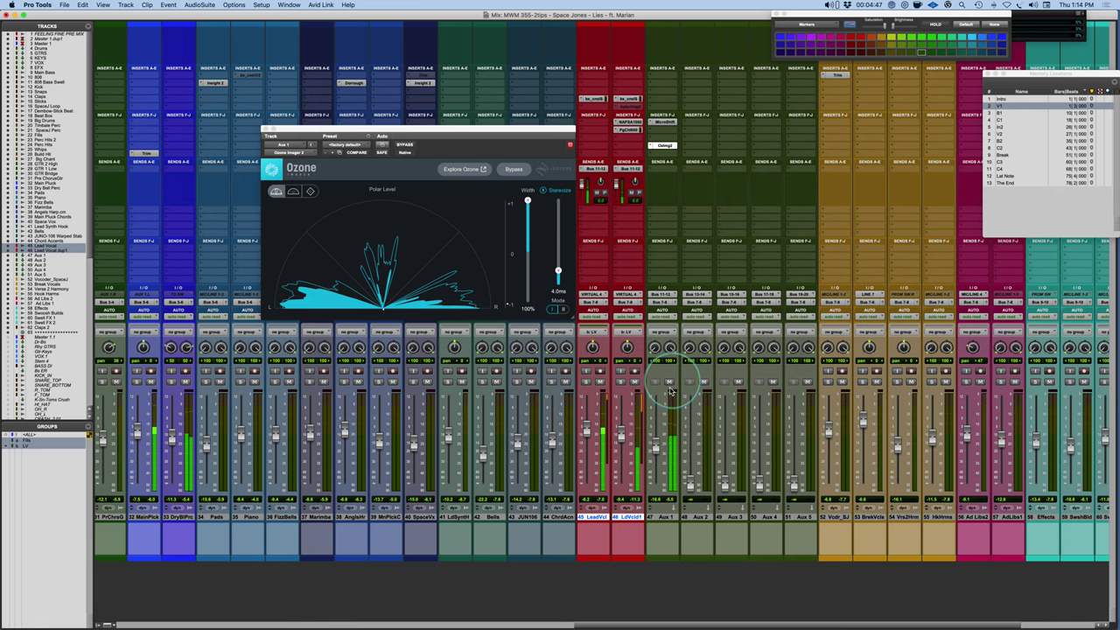
pyautogui.click(653, 452)
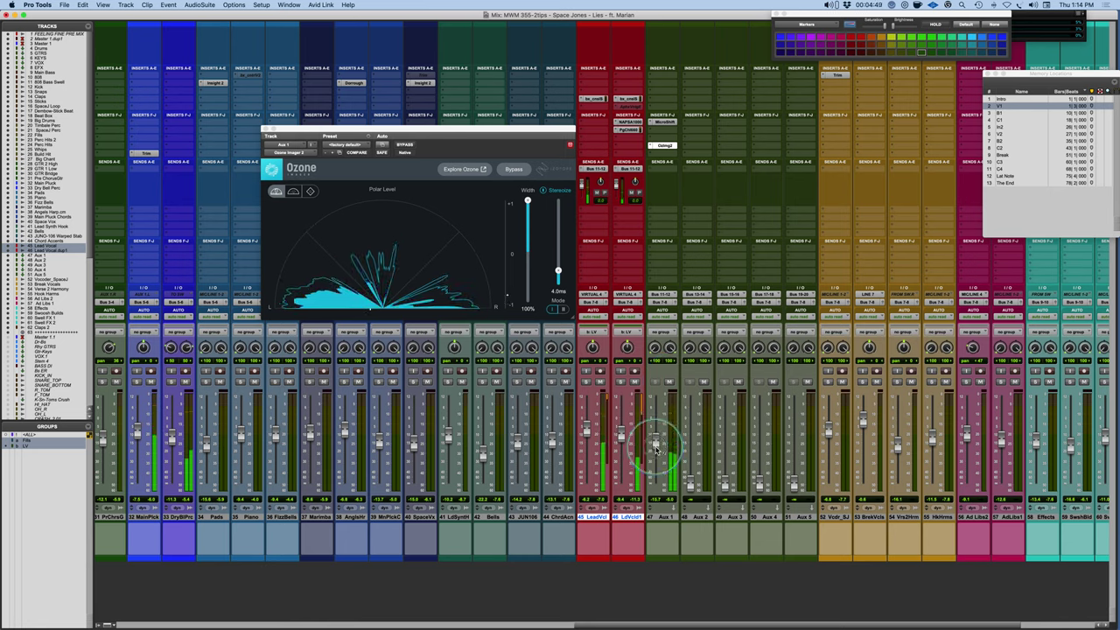
pyautogui.click(669, 382)
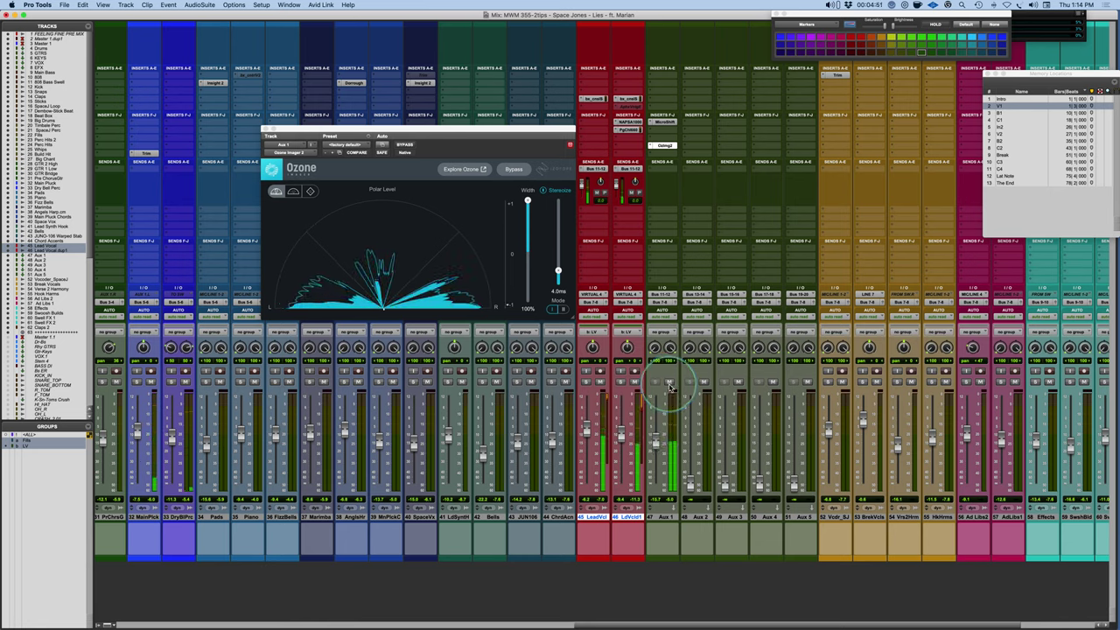
pyautogui.click(669, 382)
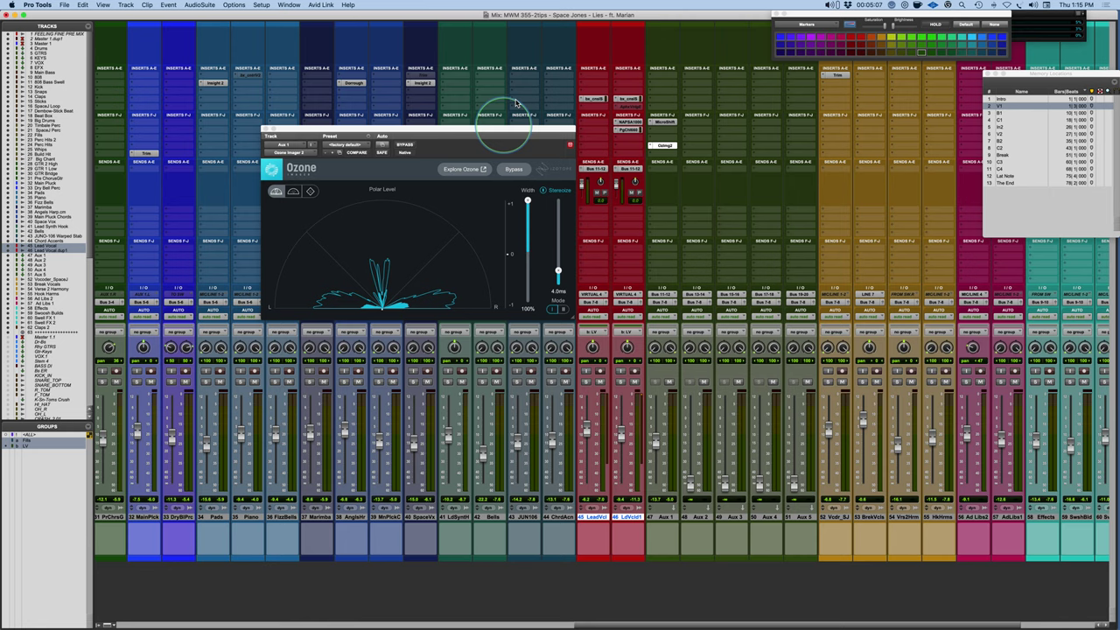
# - Insert Vocal Doubler ahead of MicroShift on Aux 1 and enable its Effect Only mode
pyautogui.click(651, 109)
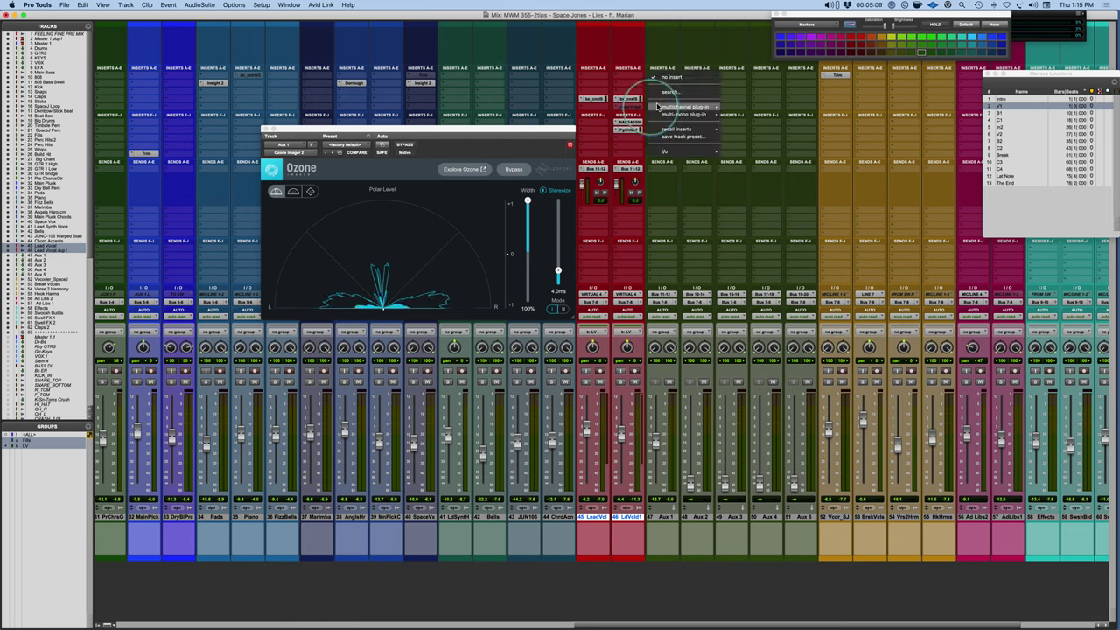
pyautogui.click(665, 92)
pyautogui.write('vocal d')
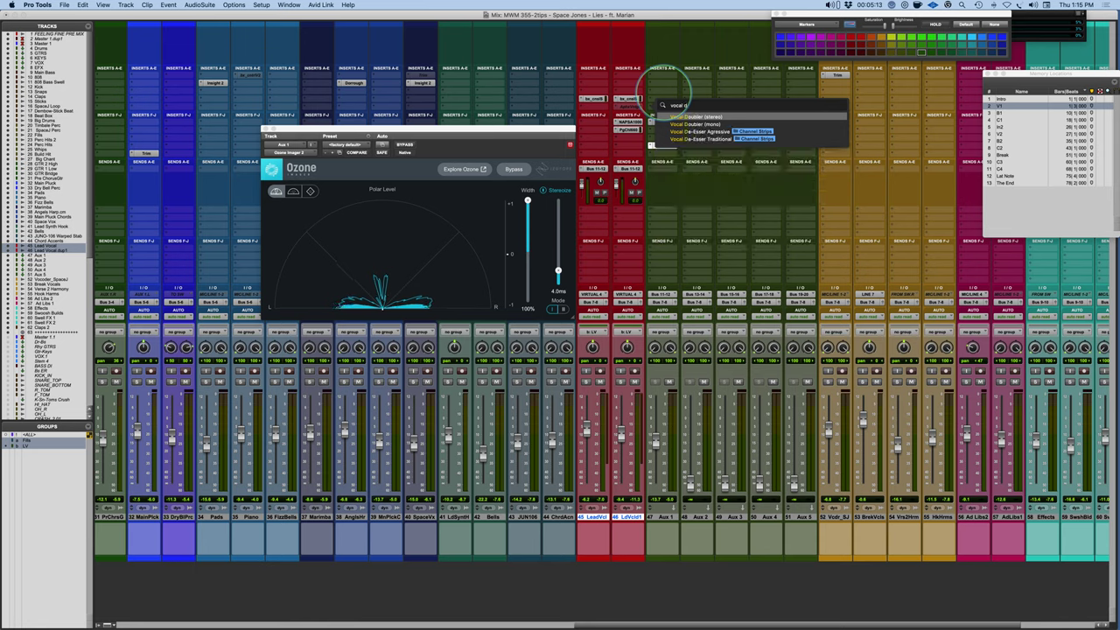
pyautogui.click(697, 123)
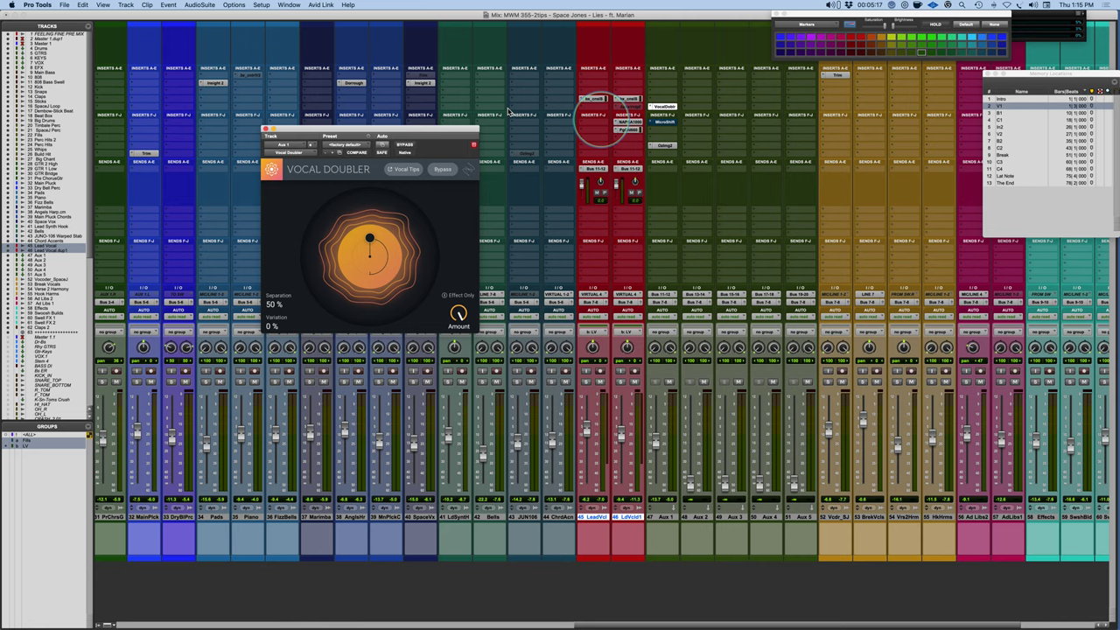
pyautogui.moveTo(419, 129); pyautogui.dragTo(497, 132)
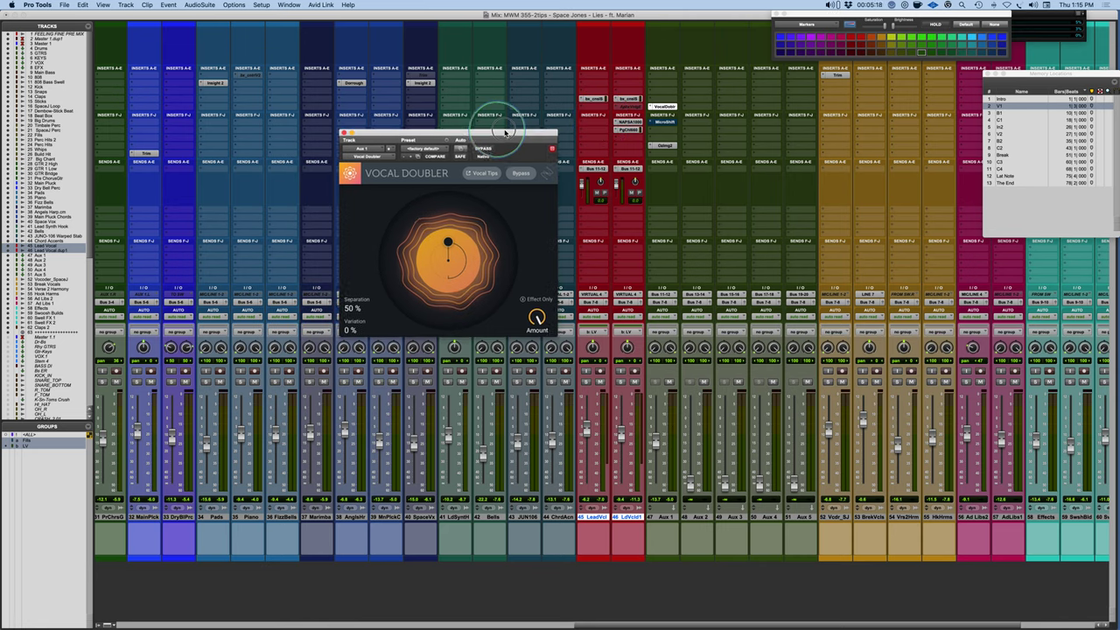
pyautogui.click(526, 298)
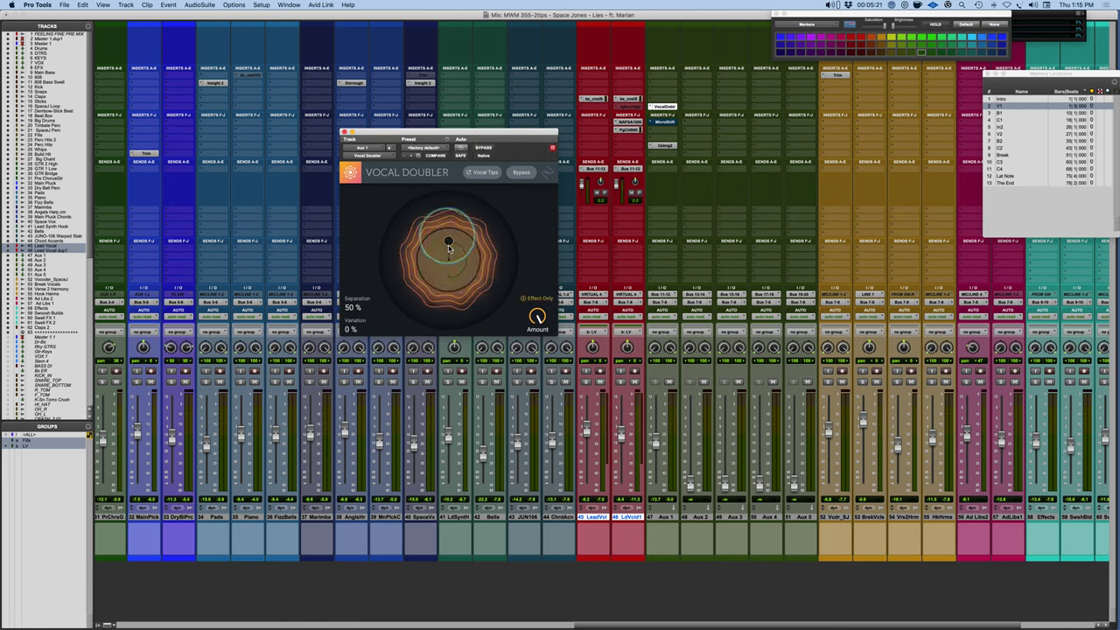
# - With the lead vocals soloed, set Vocal Doubler's Separation to 100% and Variation to 47%
pyautogui.click(588, 381)
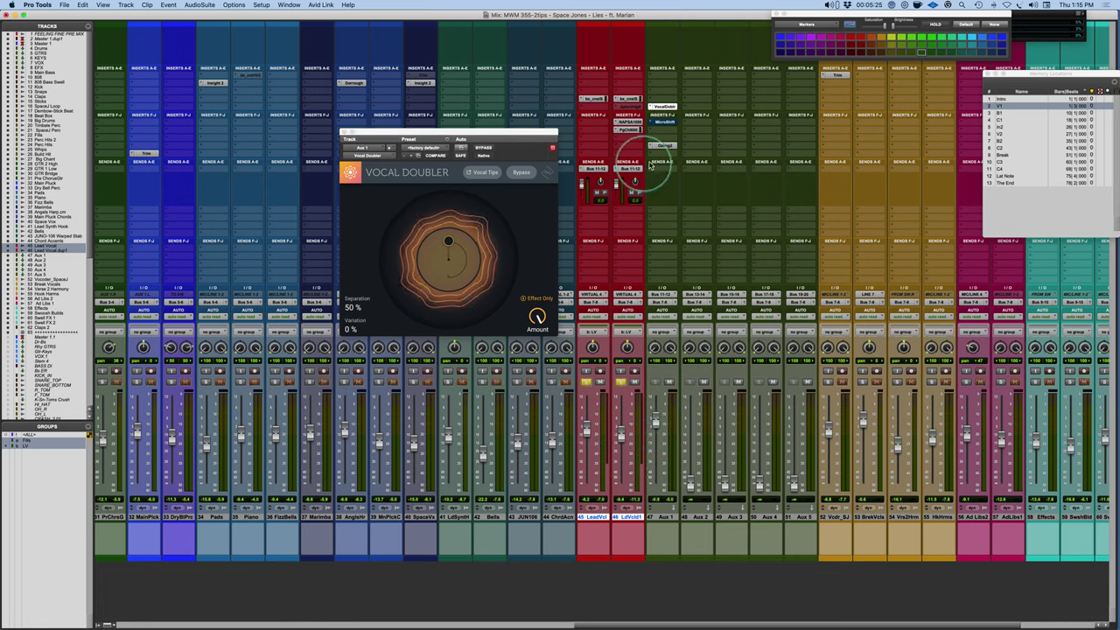
pyautogui.keyDown('super'); pyautogui.click(665, 146); pyautogui.keyUp('super')
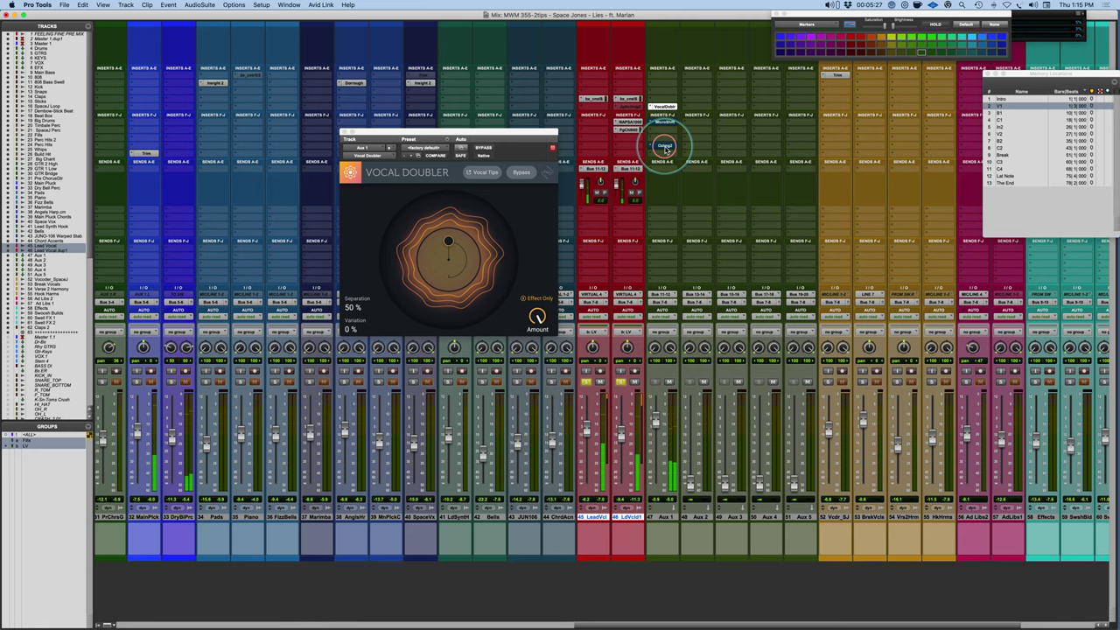
pyautogui.moveTo(448, 241); pyautogui.dragTo(498, 259)
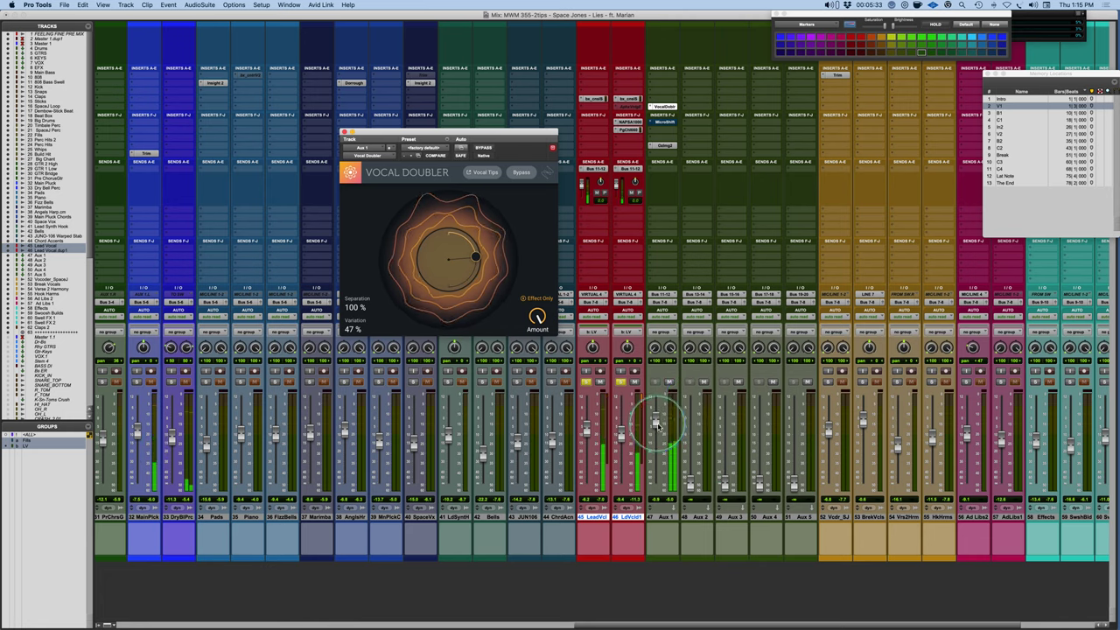
# - Lower the Aux 1 fader to about -12 dB and compare the doubling by bypassing and re-enabling Vocal Doubler
pyautogui.moveTo(656, 425)
pyautogui.mouseDown()
pyautogui.moveTo(656, 542)
pyautogui.moveTo(660, 433)
pyautogui.moveTo(655, 447)
pyautogui.mouseUp()
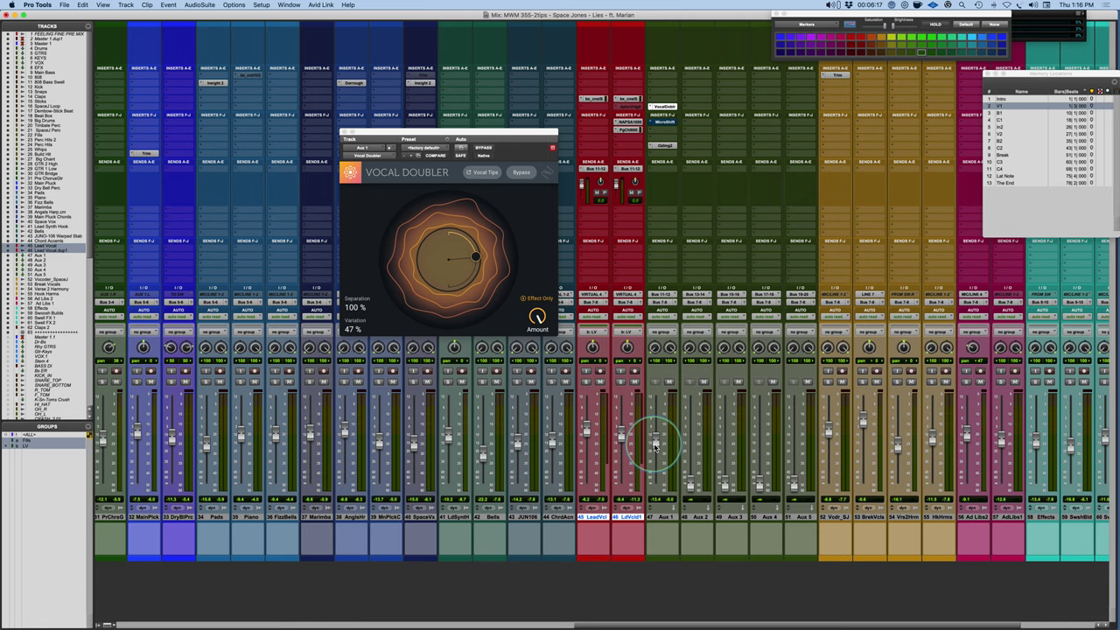
pyautogui.moveTo(656, 445); pyautogui.dragTo(657, 440)
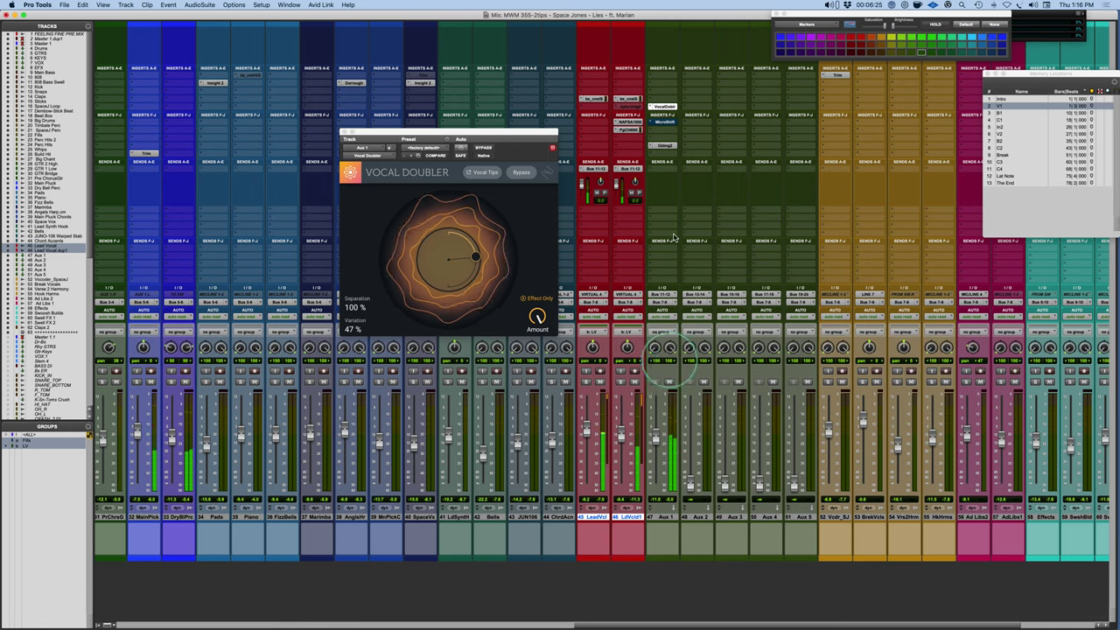
pyautogui.moveTo(673, 118); pyautogui.dragTo(670, 111)
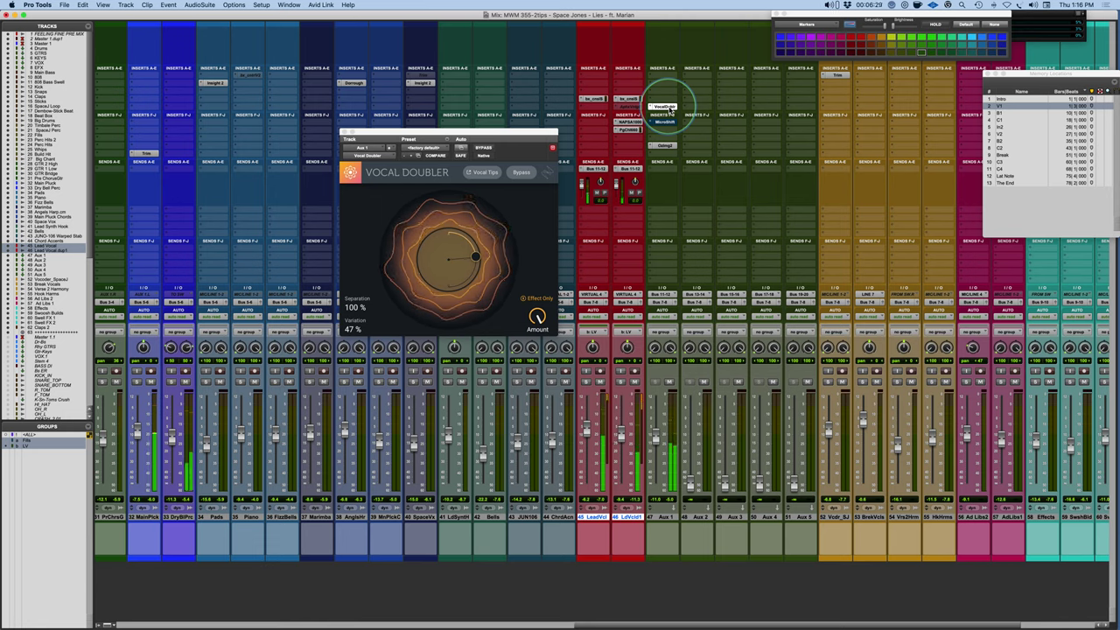
pyautogui.keyDown('super'); pyautogui.click(668, 109); pyautogui.keyUp('super')
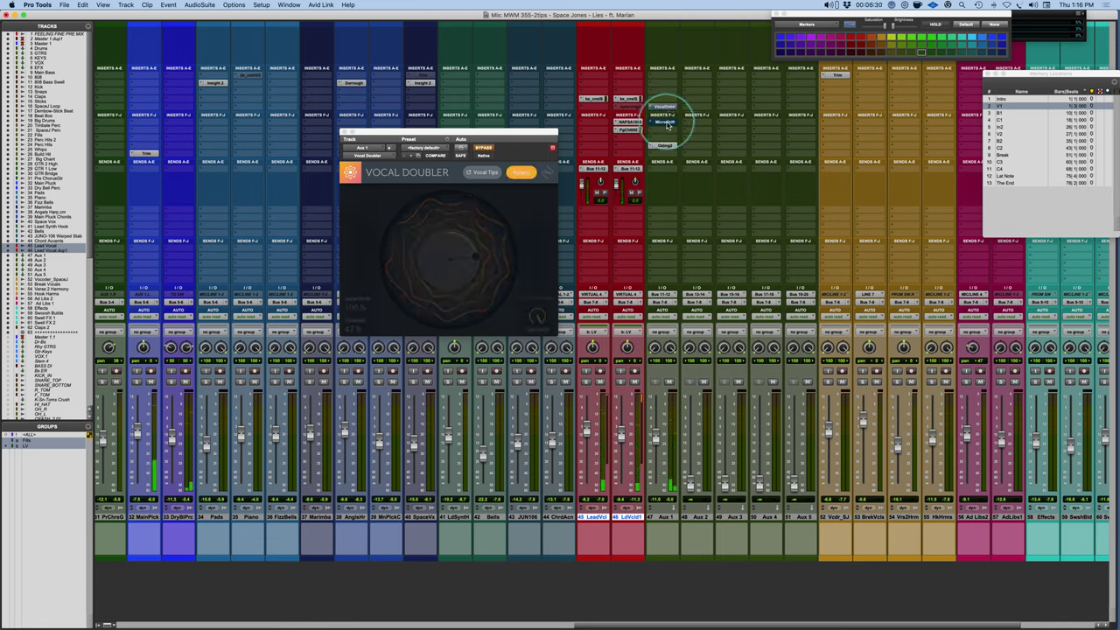
pyautogui.keyDown('super'); pyautogui.click(668, 108); pyautogui.keyUp('super')
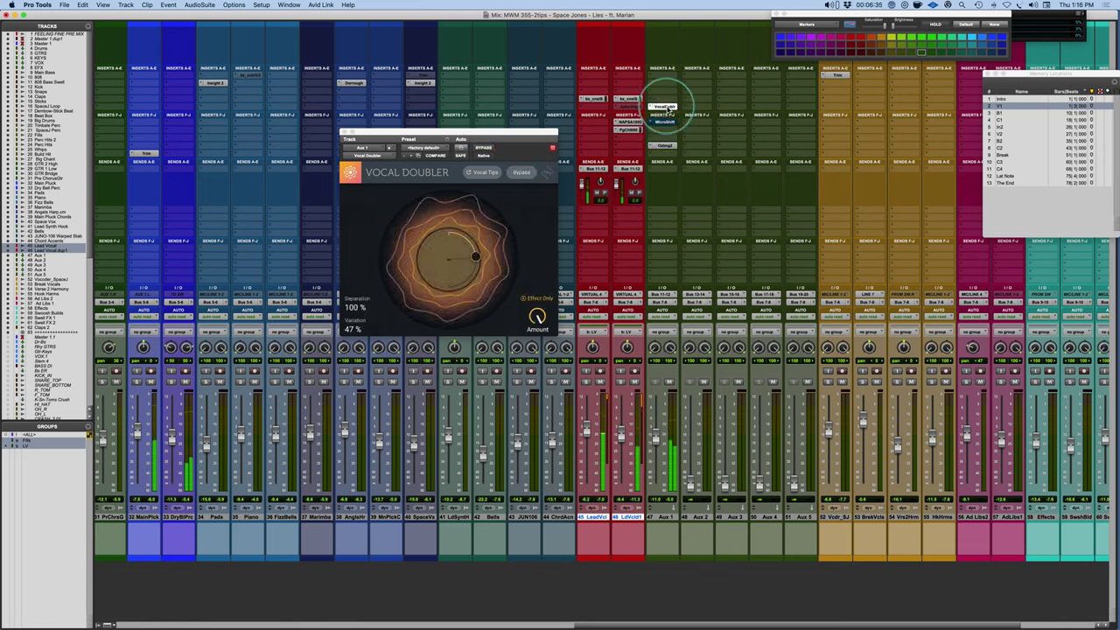
pyautogui.click(658, 435)
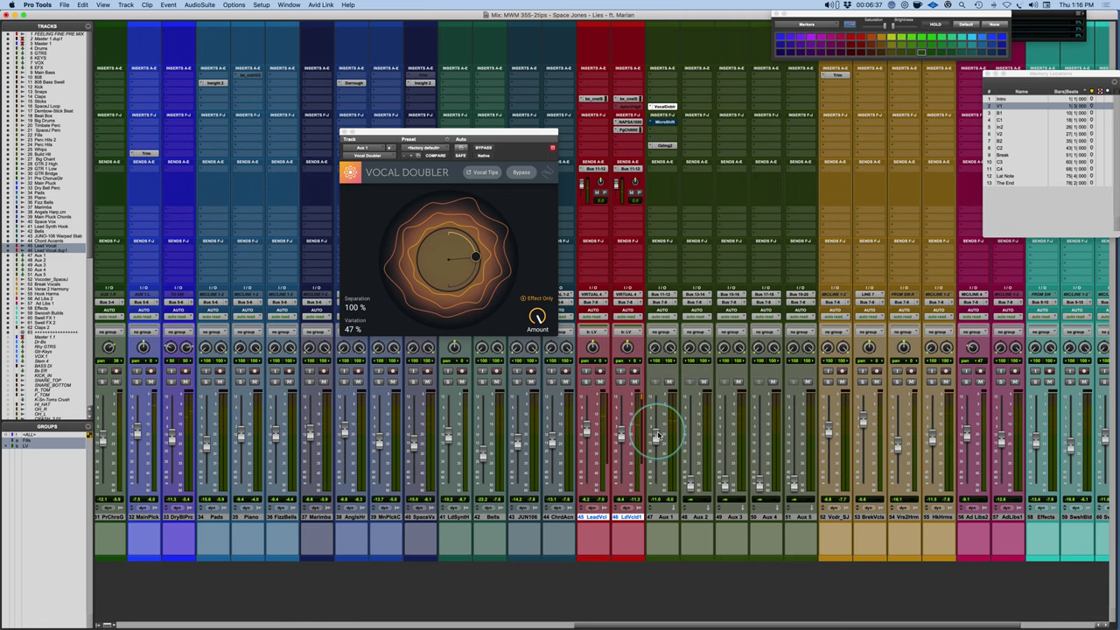
pyautogui.moveTo(658, 435); pyautogui.dragTo(658, 431)
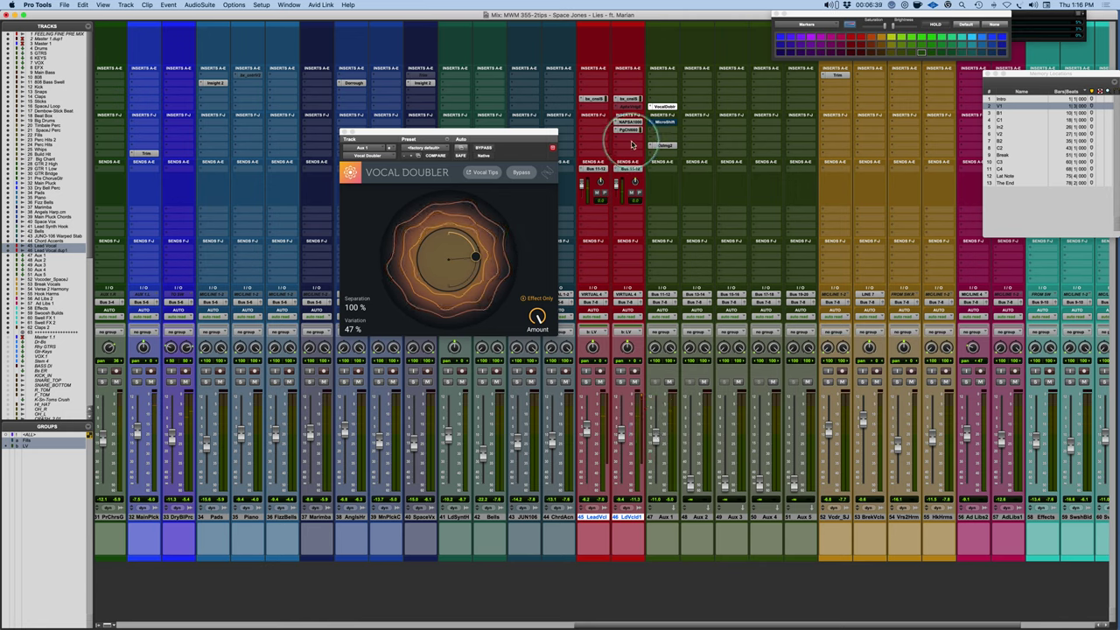
# - Move Ozone Imager up one insert slot on Aux 1 and bypass Vocal Doubler
pyautogui.moveTo(670, 145); pyautogui.dragTo(668, 136)
pyautogui.keyDown('super'); pyautogui.click(663, 106); pyautogui.keyUp('super')
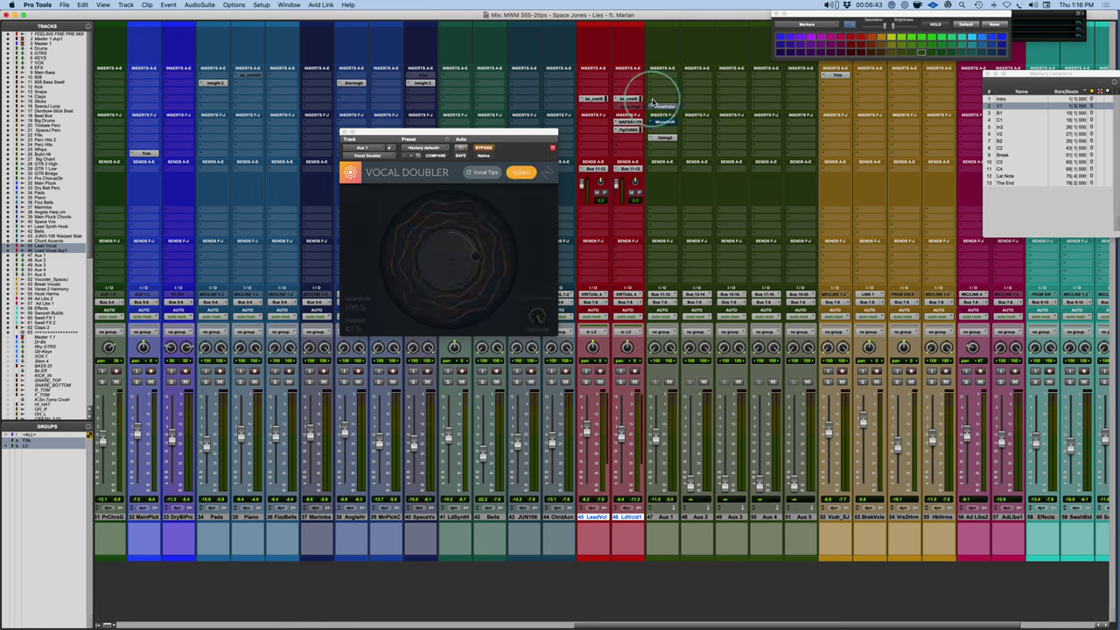
# - Insert the stereo RVerb plug-in in the slot above Vocal Doubler on Aux 1
pyautogui.click(676, 87)
pyautogui.click(671, 84)
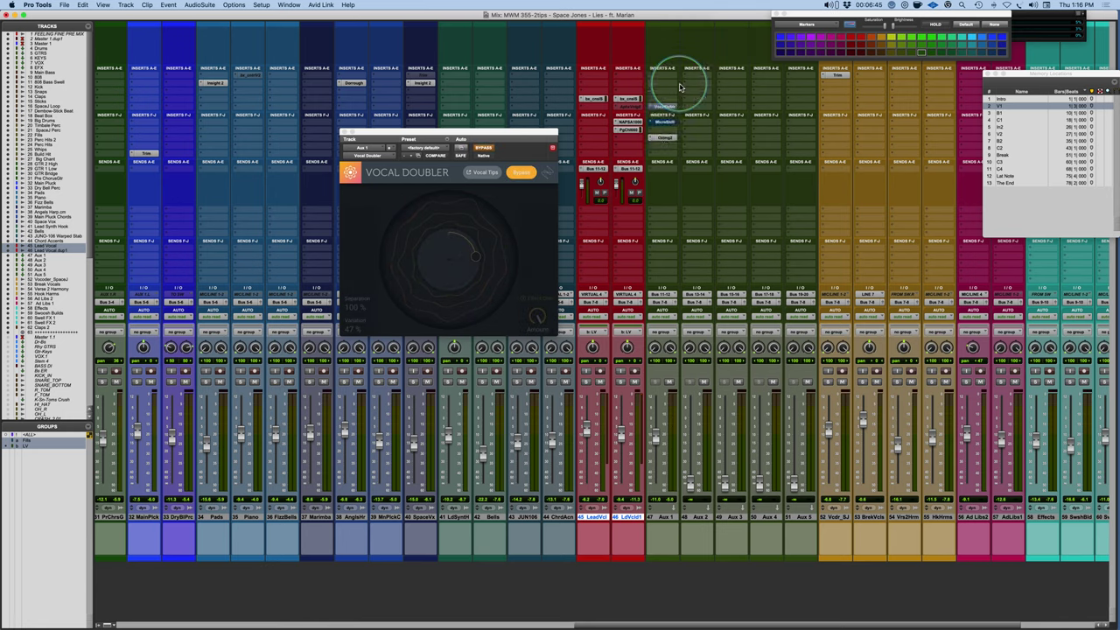
pyautogui.write('rverb')
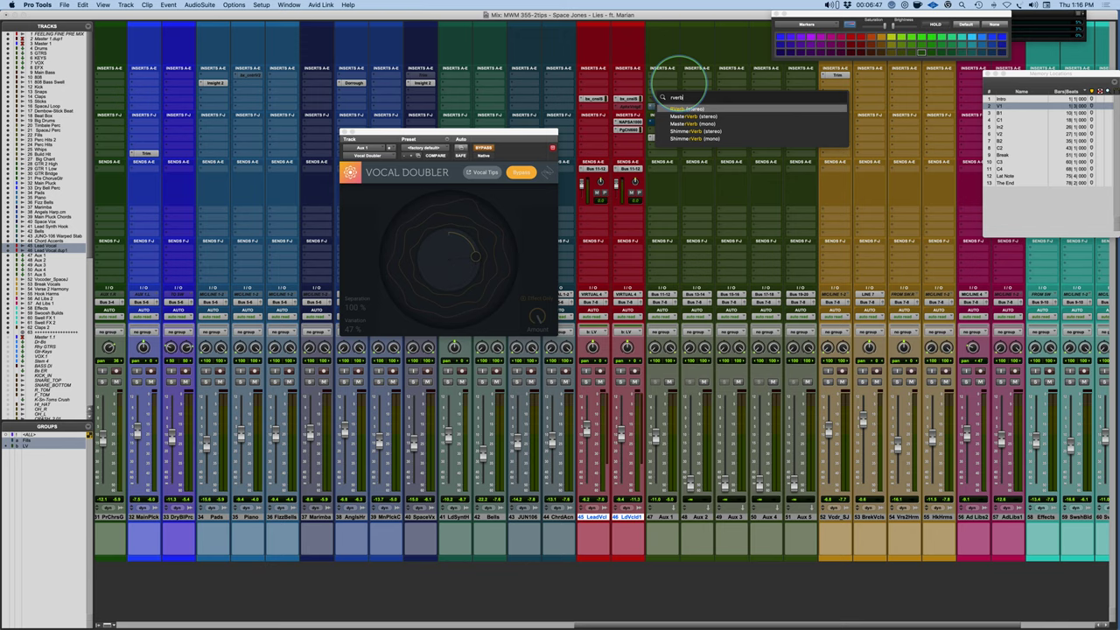
pyautogui.click(679, 108)
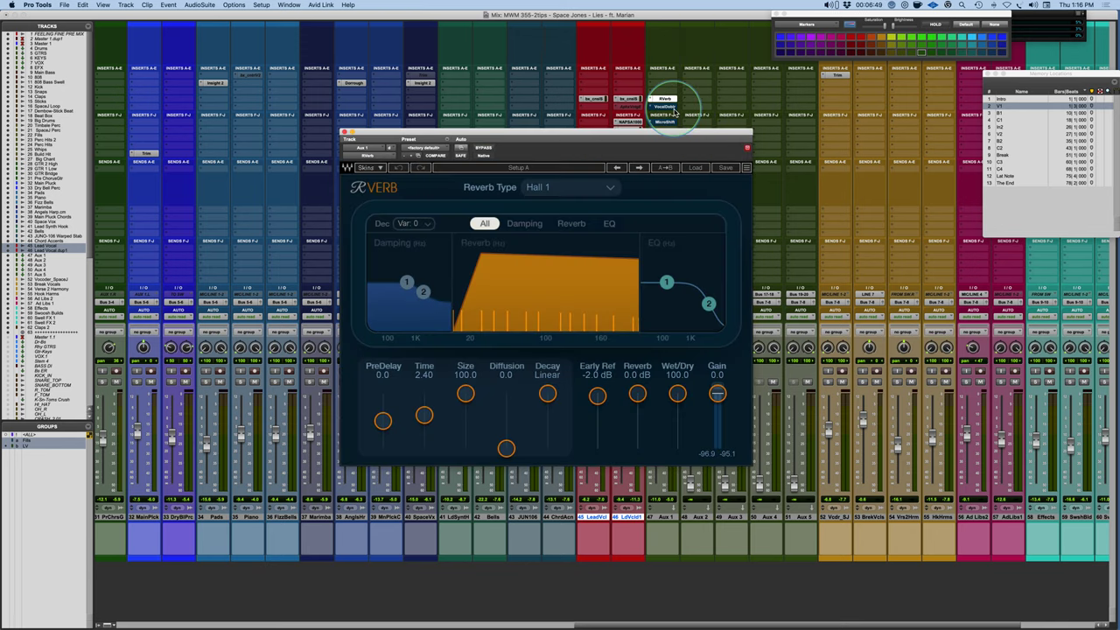
# - Set RVerb's Reverb Type to Non-Linear
pyautogui.click(552, 190)
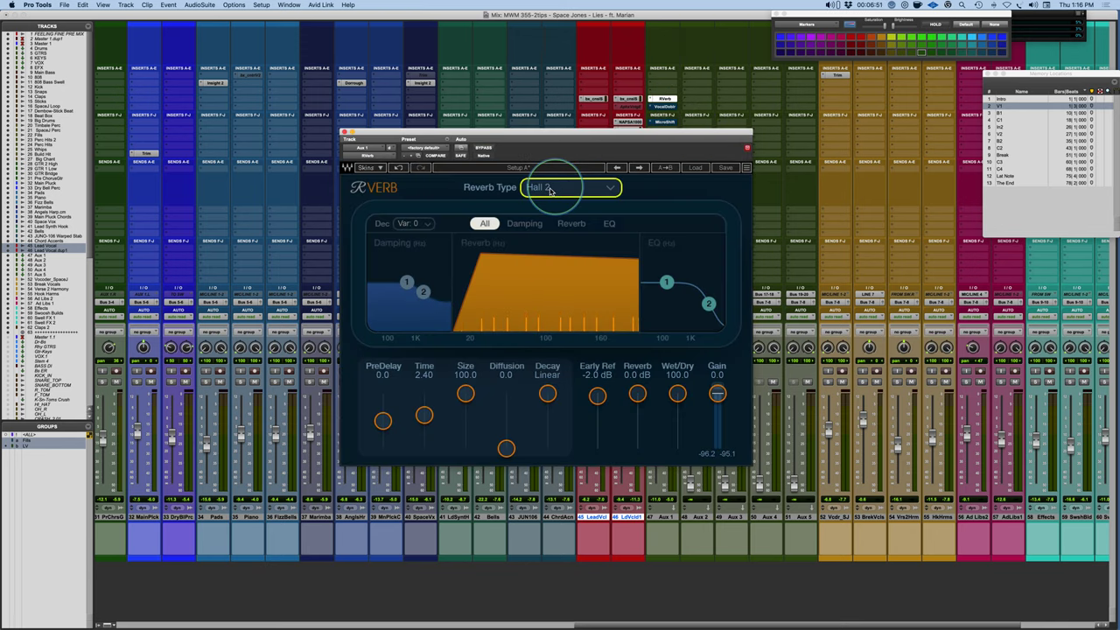
pyautogui.click(604, 187)
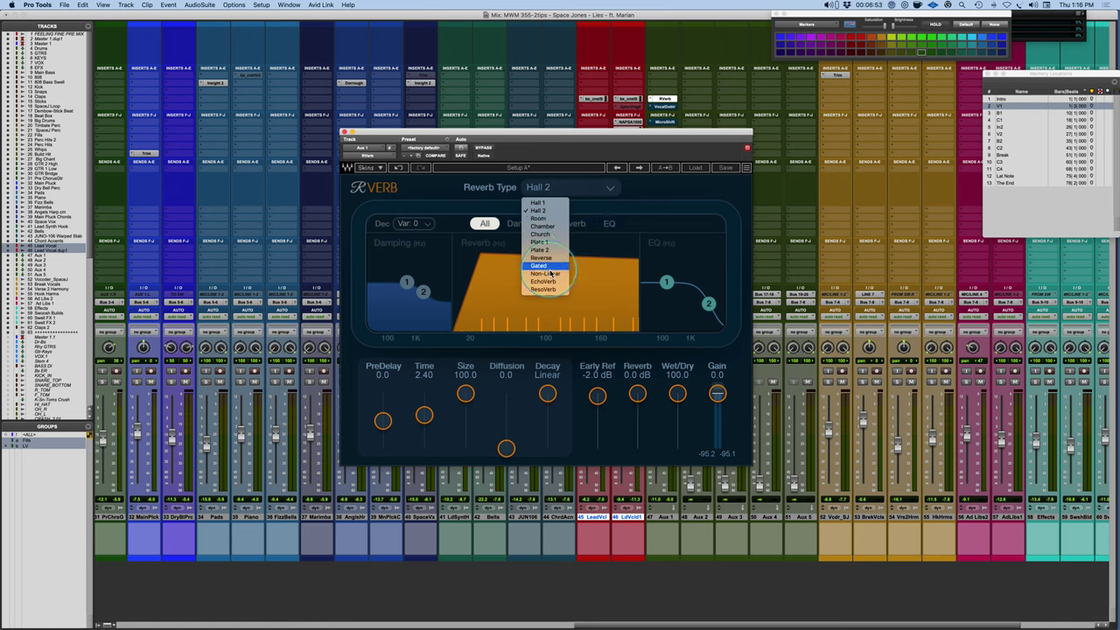
pyautogui.click(548, 273)
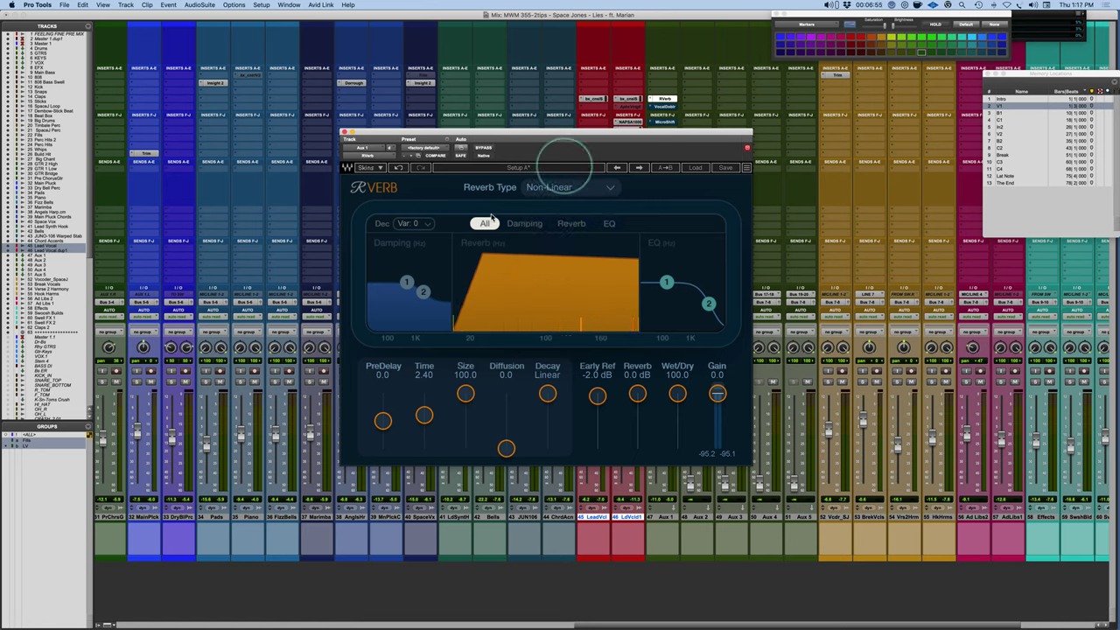
# - Set RVerb's Size to 1.0 and Time to 0.10, and turn Early Ref off
pyautogui.moveTo(465, 393); pyautogui.dragTo(464, 488)
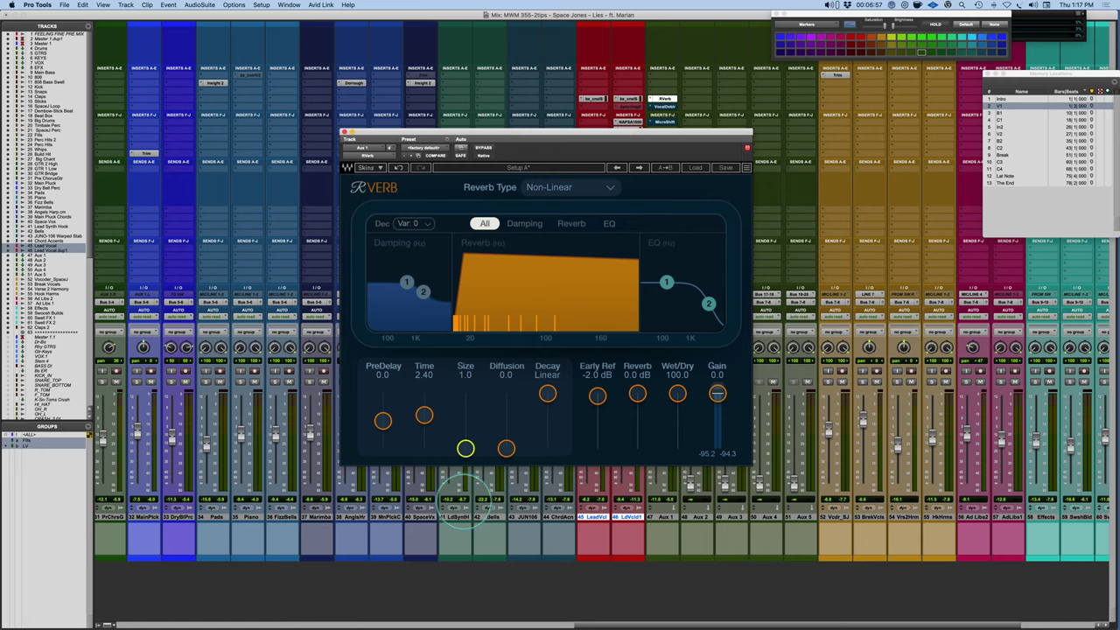
pyautogui.moveTo(598, 394); pyautogui.dragTo(603, 584)
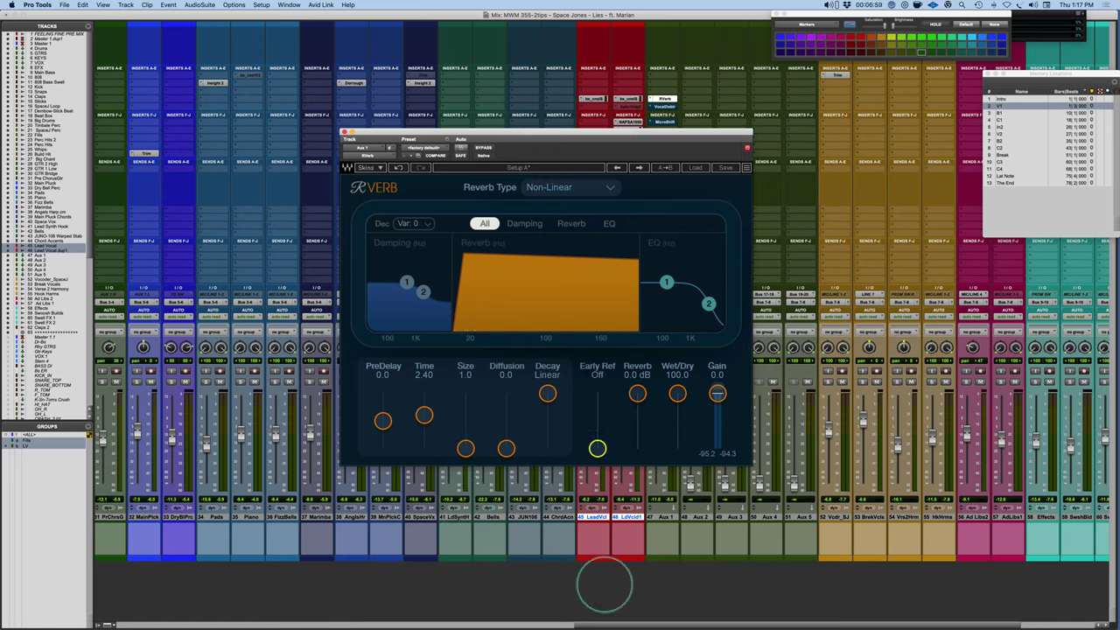
pyautogui.click(637, 393)
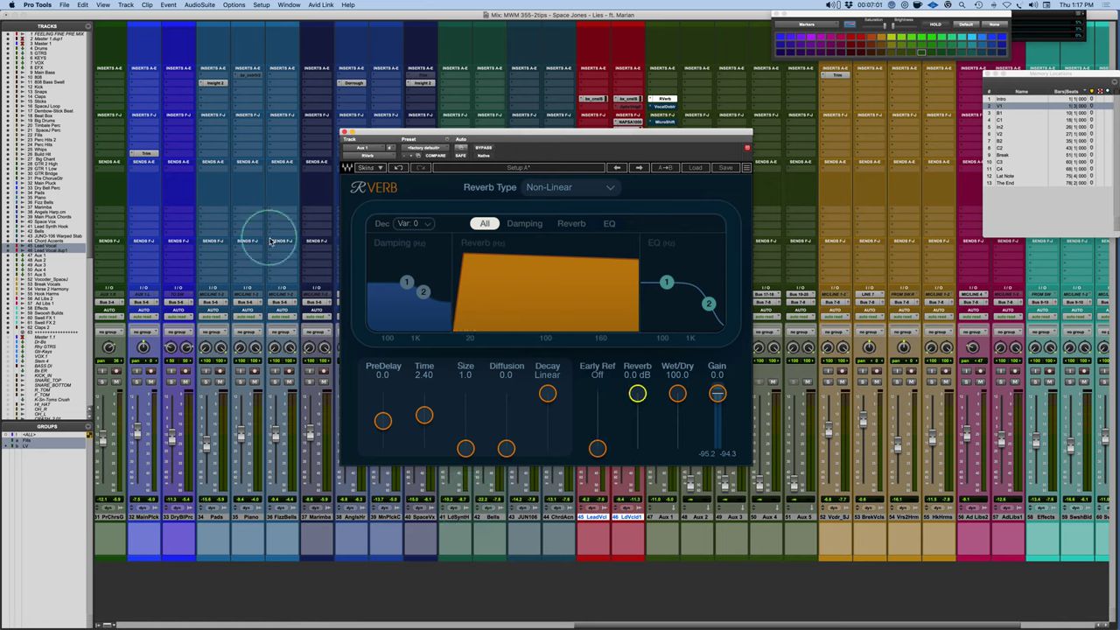
pyautogui.moveTo(423, 416); pyautogui.dragTo(424, 475)
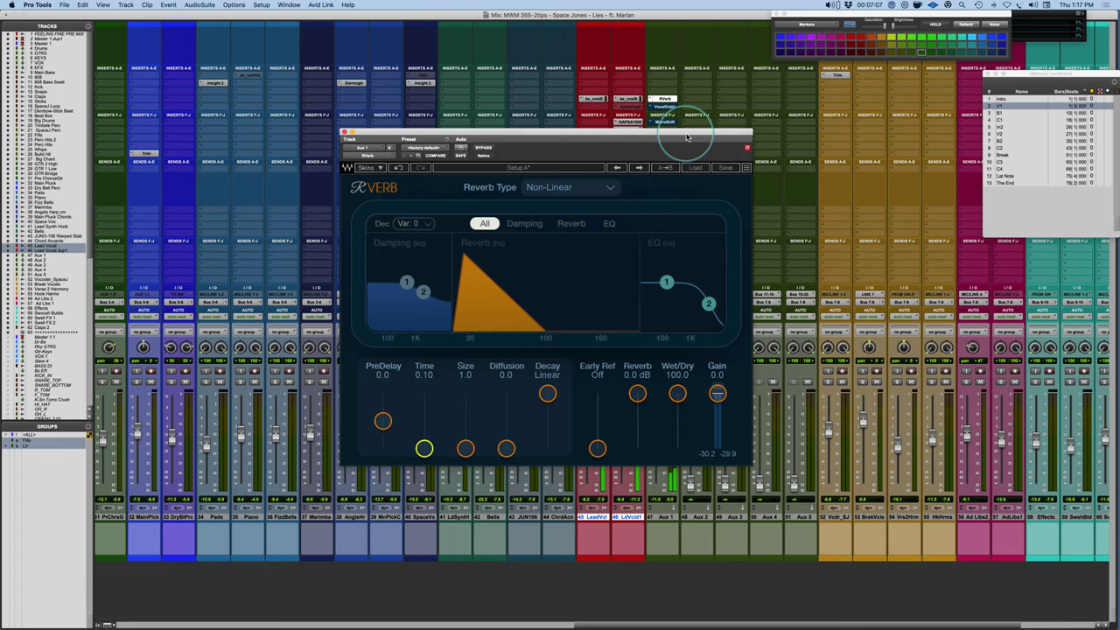
# - Move the RVerb window away from the aux tracks, and set its Time to 0.13 and PreDelay to 5.8
pyautogui.moveTo(687, 137); pyautogui.dragTo(489, 55)
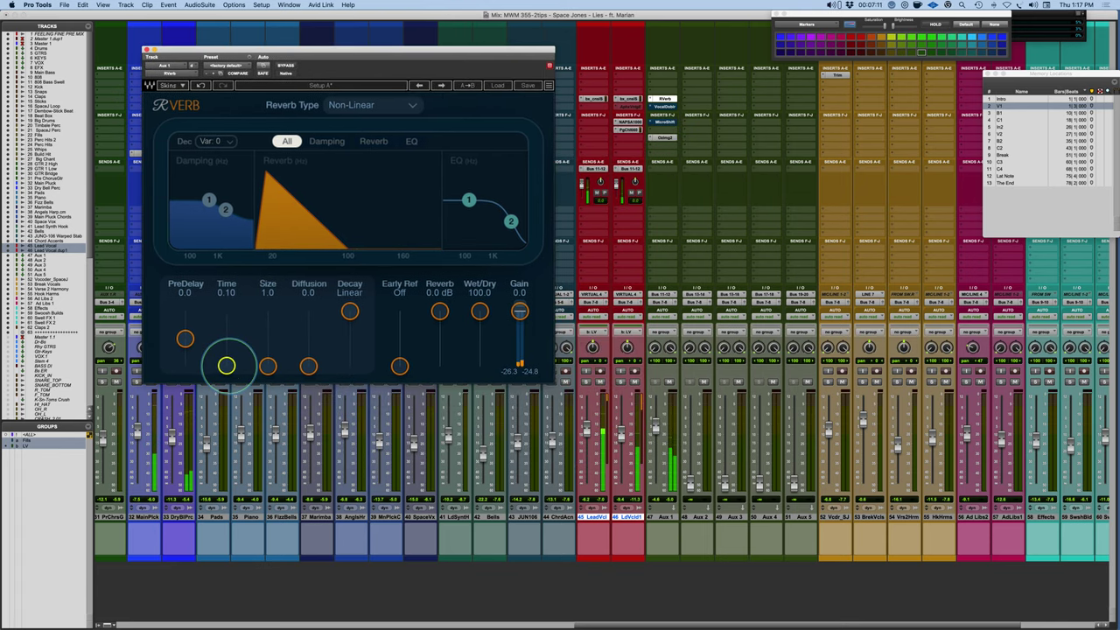
pyautogui.moveTo(226, 366); pyautogui.dragTo(185, 339)
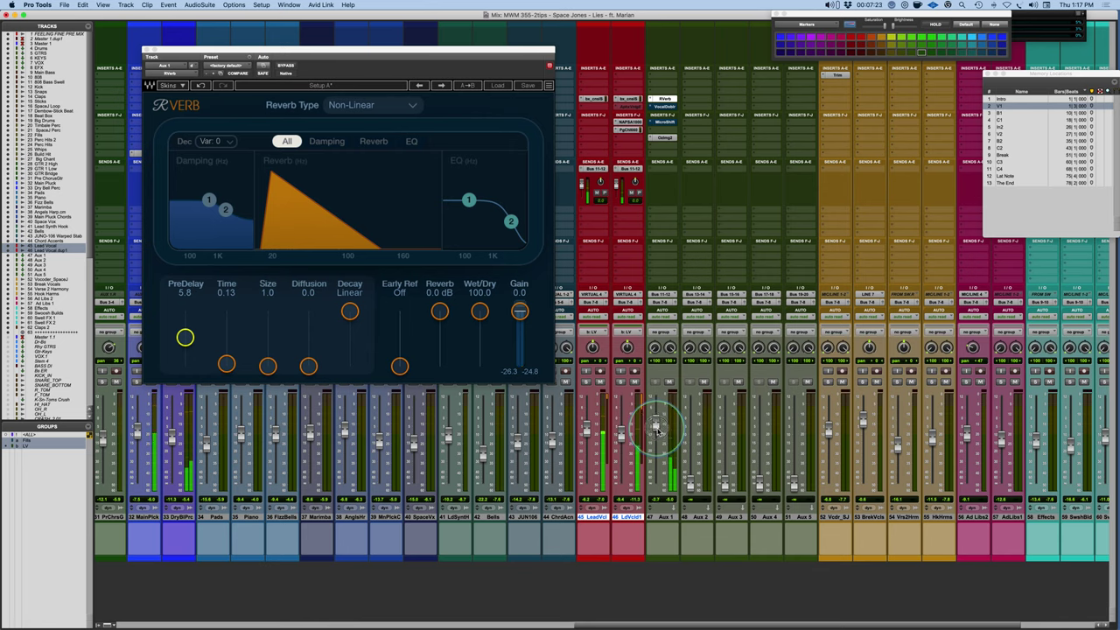
# - Pull the Aux 1 fader fully down, raise it again to blend the reverb-widened vocal, and mute Aux 1 to compare
pyautogui.moveTo(657, 430); pyautogui.dragTo(660, 518)
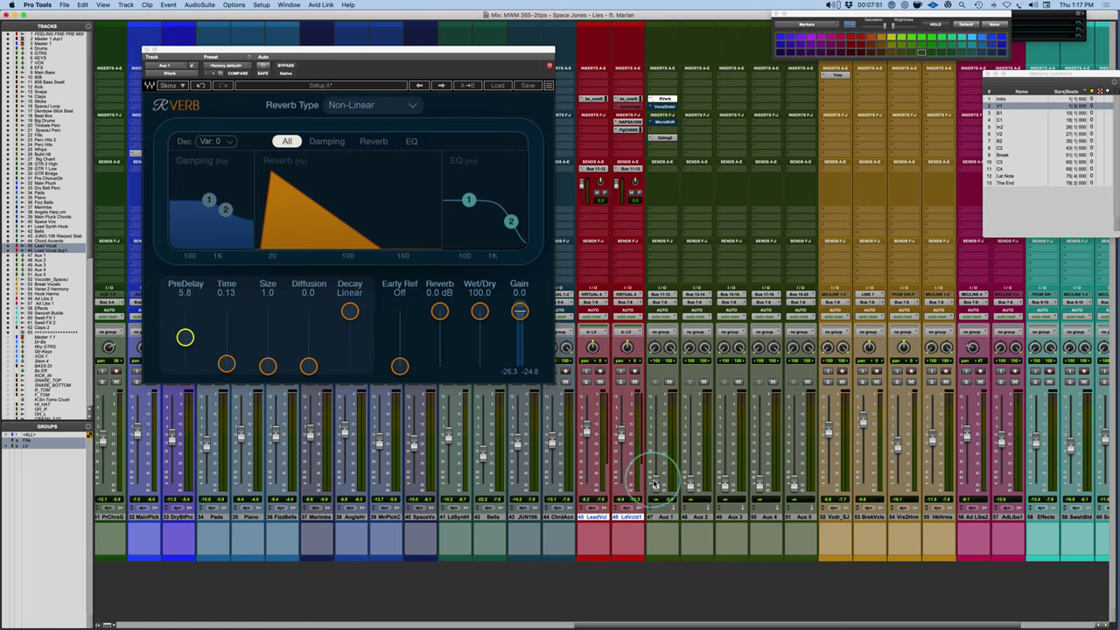
pyautogui.moveTo(657, 485); pyautogui.dragTo(665, 432)
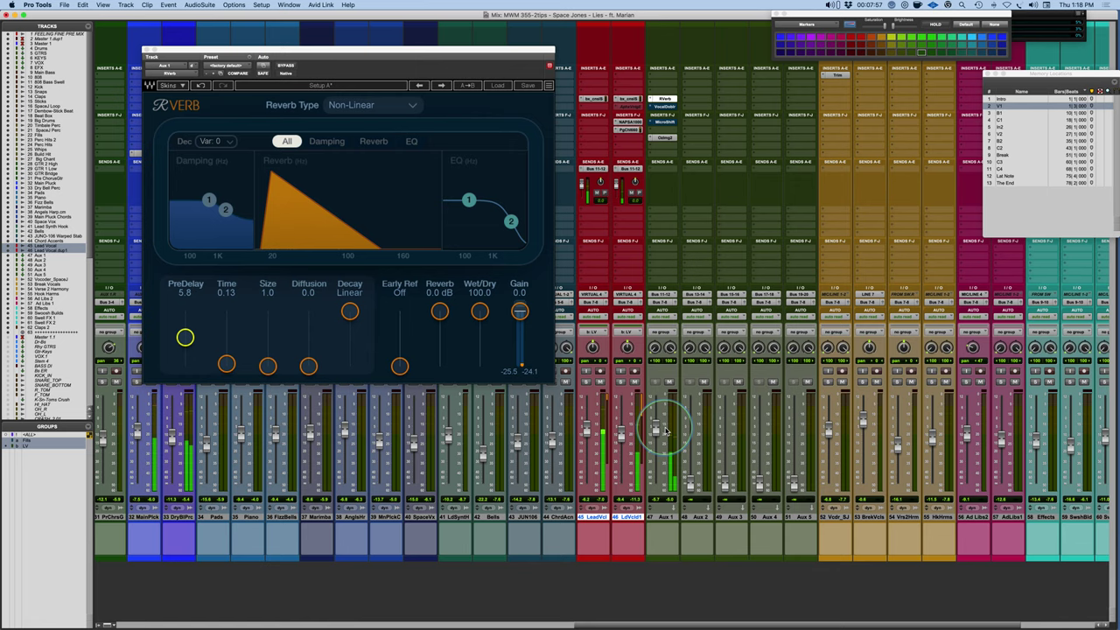
pyautogui.click(669, 383)
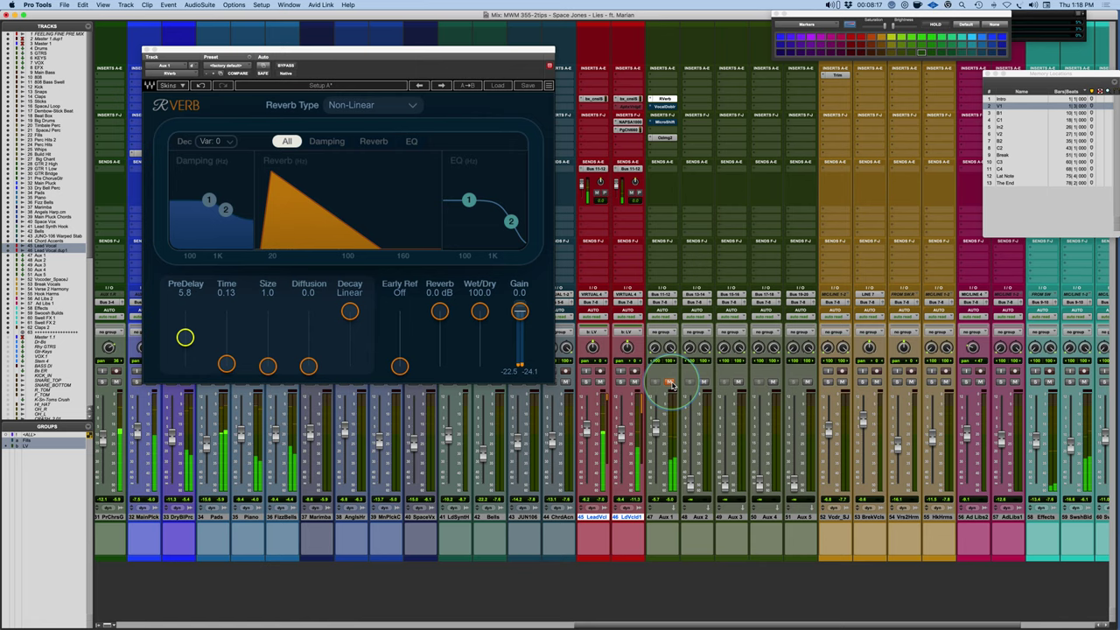
# - Compare the lead vocal with and without the widening reverb by repeatedly muting and unmuting Aux 1 during playback
pyautogui.click(670, 382)
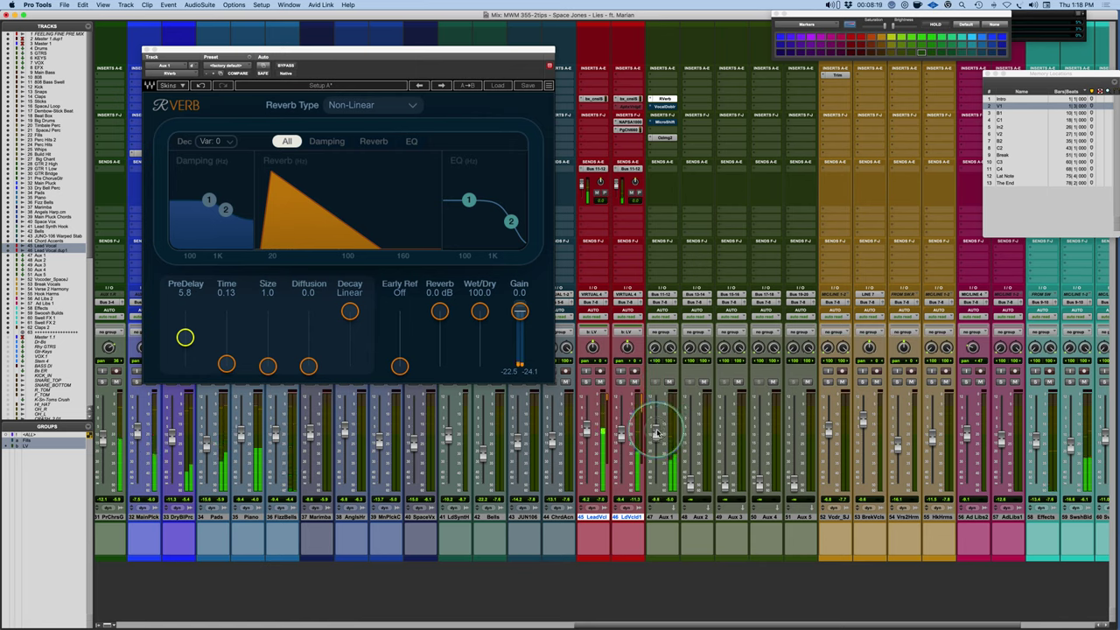
pyautogui.click(669, 382)
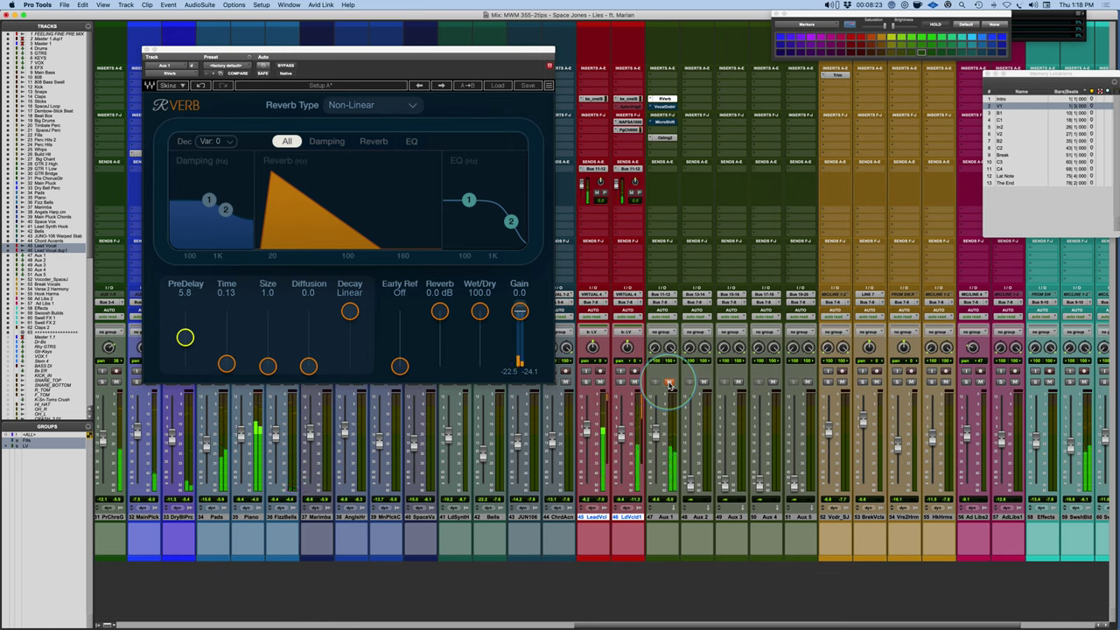
pyautogui.click(670, 382)
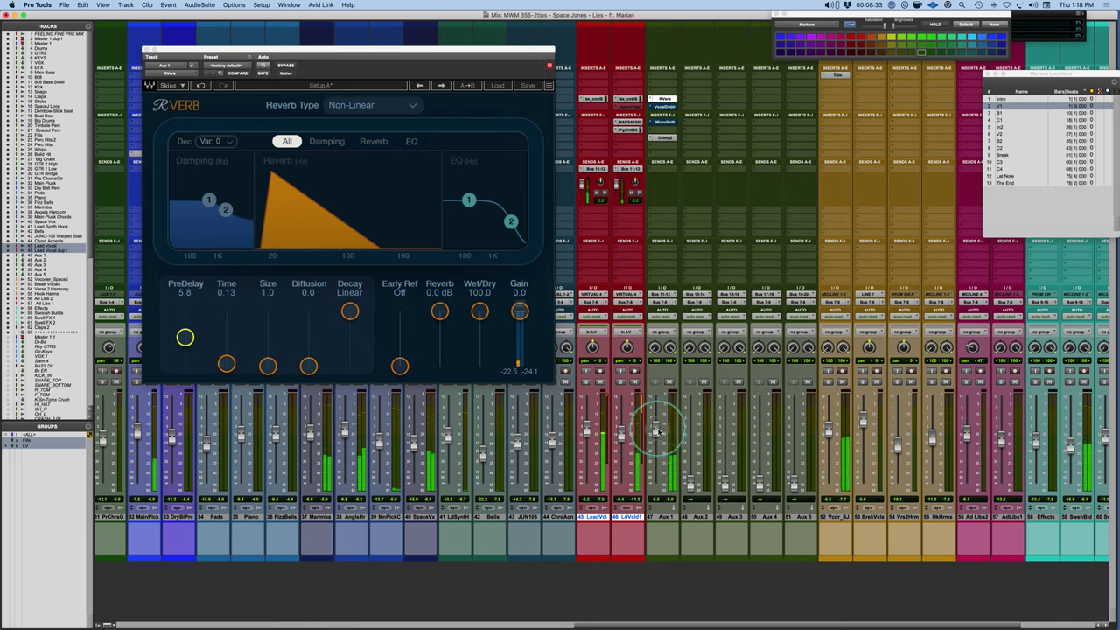
pyautogui.click(669, 382)
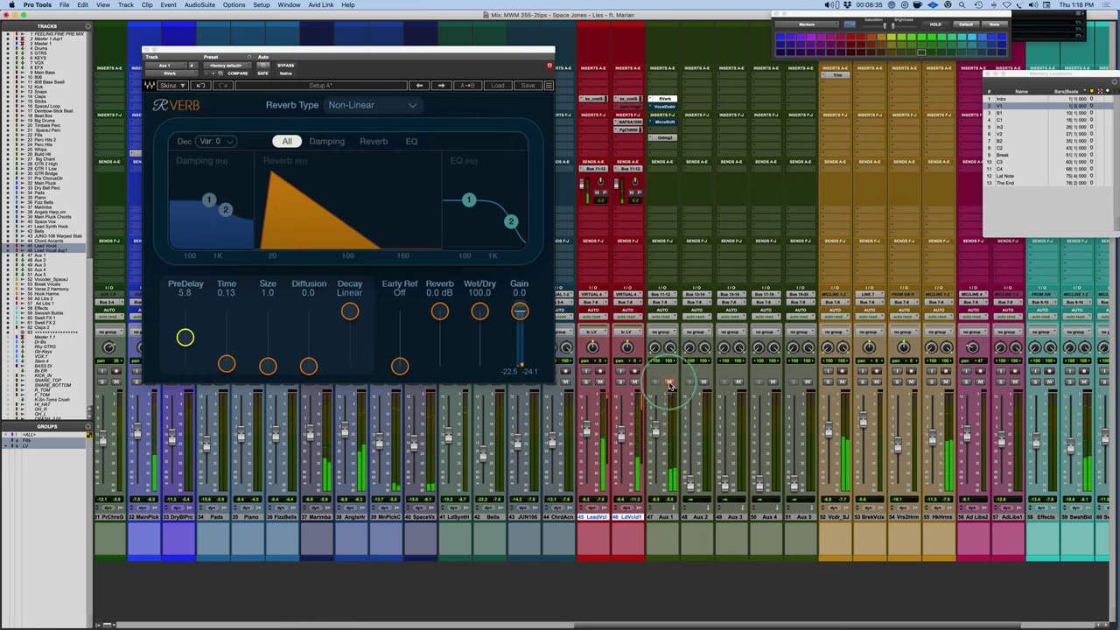
pyautogui.click(668, 382)
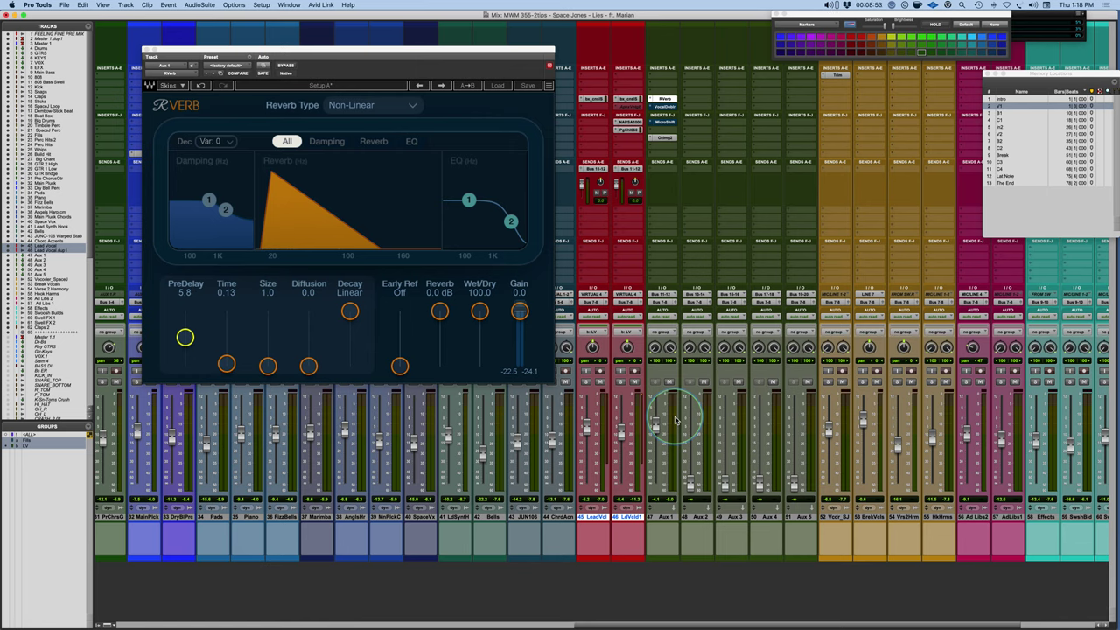
# - From marker C1, replace RVerb on Aux 1 with Vocal Doubler and MicroShift in turn, rebalancing the Aux 1 fader
pyautogui.click(997, 120)
pyautogui.keyDown('super'); pyautogui.click(662, 99); pyautogui.keyUp('super')
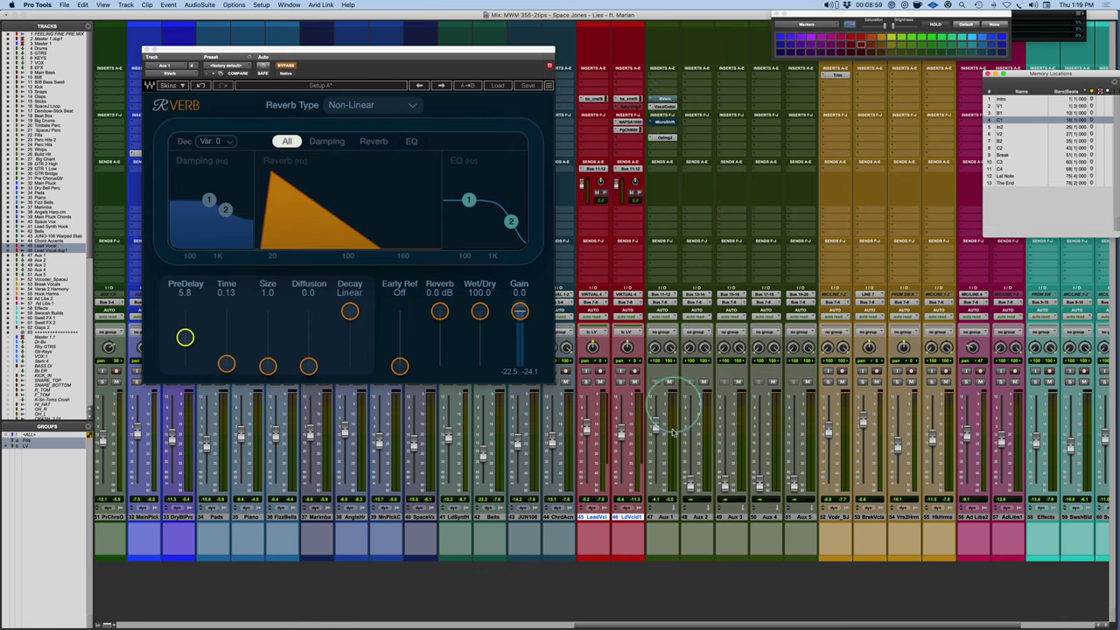
pyautogui.moveTo(657, 429); pyautogui.dragTo(658, 441)
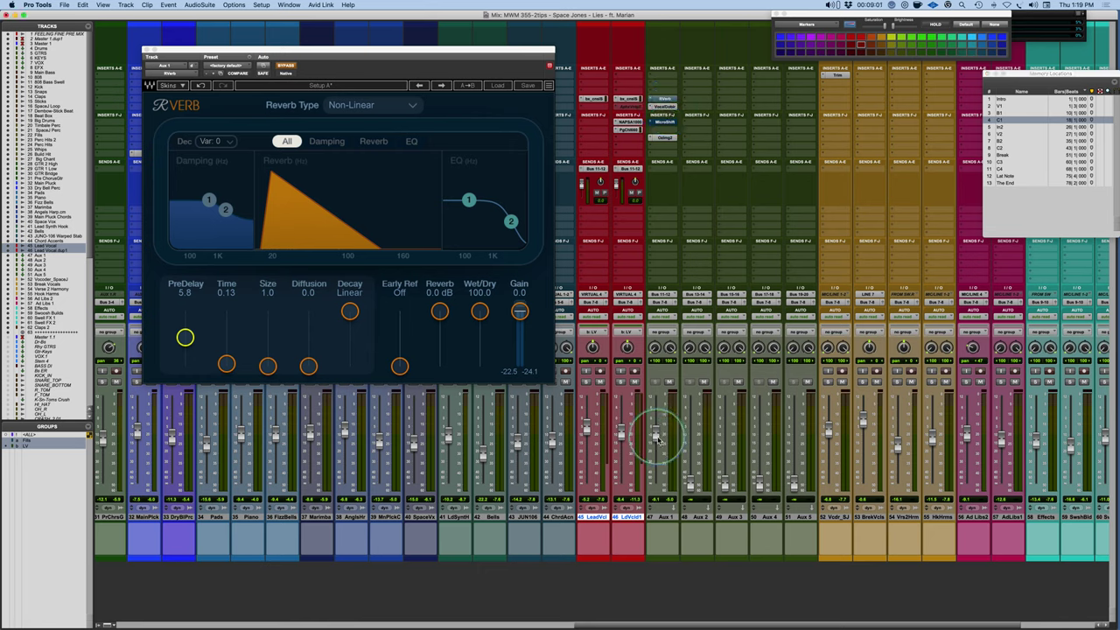
pyautogui.moveTo(657, 437); pyautogui.dragTo(659, 443)
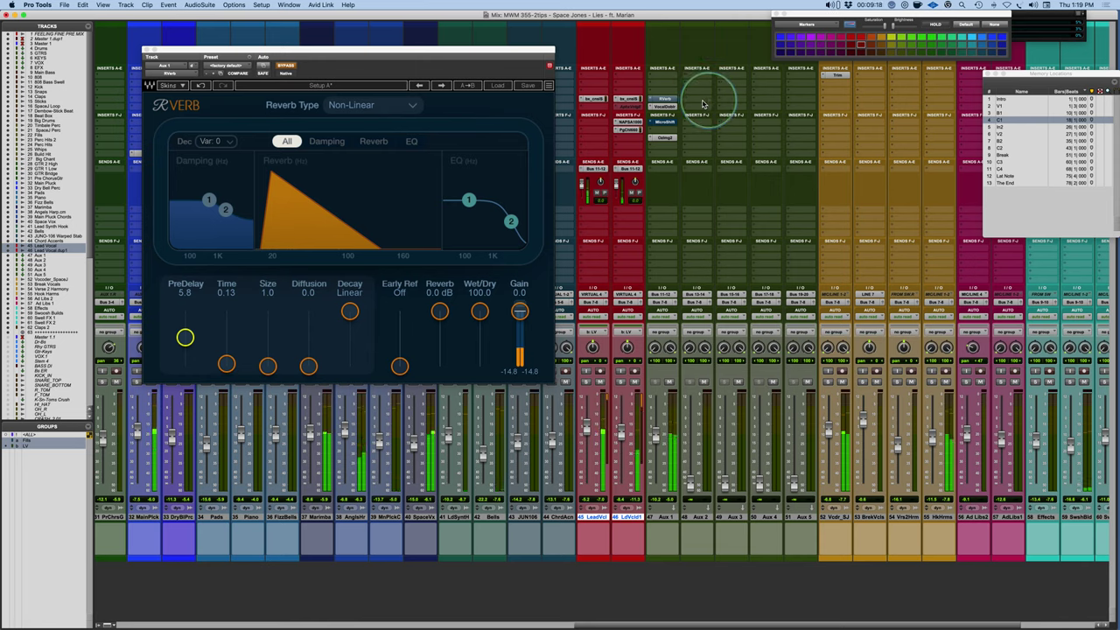
pyautogui.keyDown('super'); pyautogui.click(665, 124); pyautogui.keyUp('super')
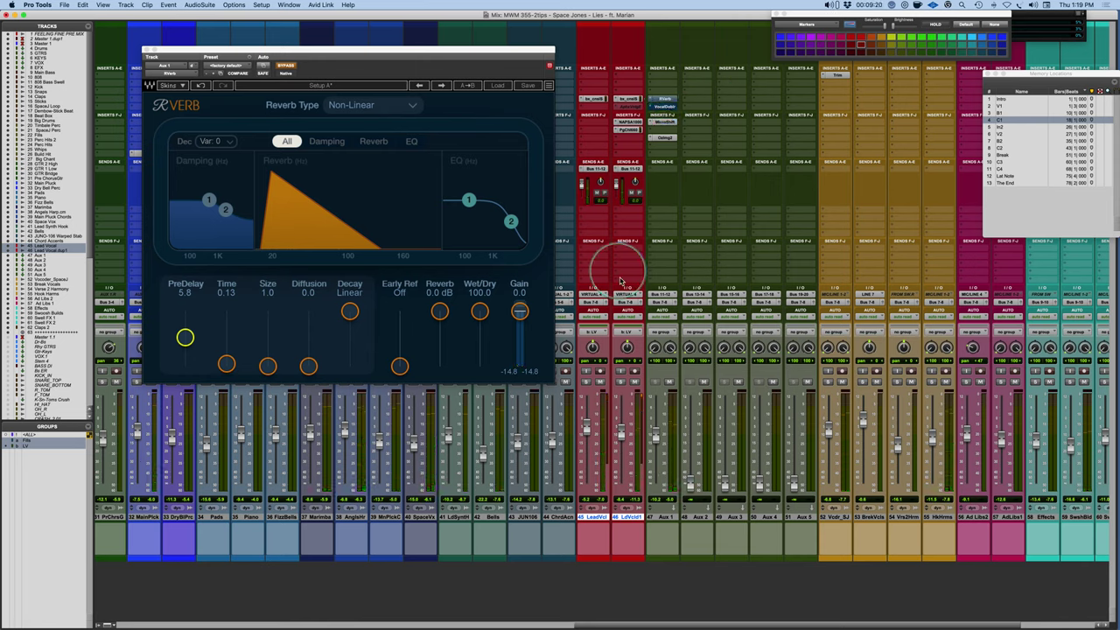
pyautogui.moveTo(661, 448); pyautogui.dragTo(659, 438)
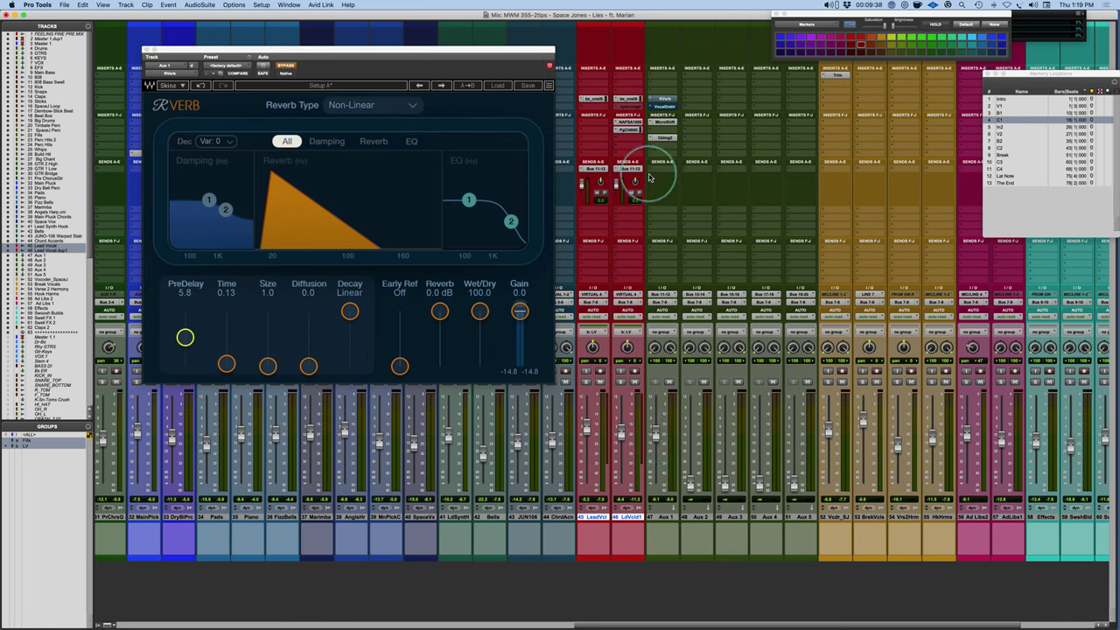
# - Copy the PuigChild compressor from the duplicate lead vocal track to the insert below Ozone on Aux 1, and raise its Input Gain
pyautogui.click(635, 131)
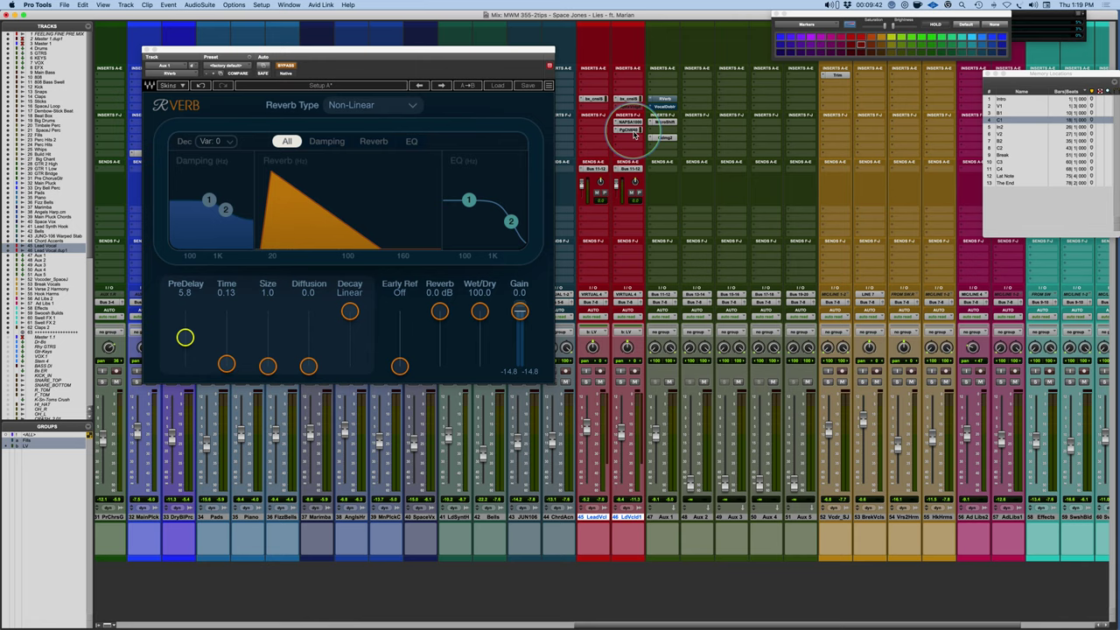
pyautogui.moveTo(634, 131); pyautogui.dragTo(667, 146)
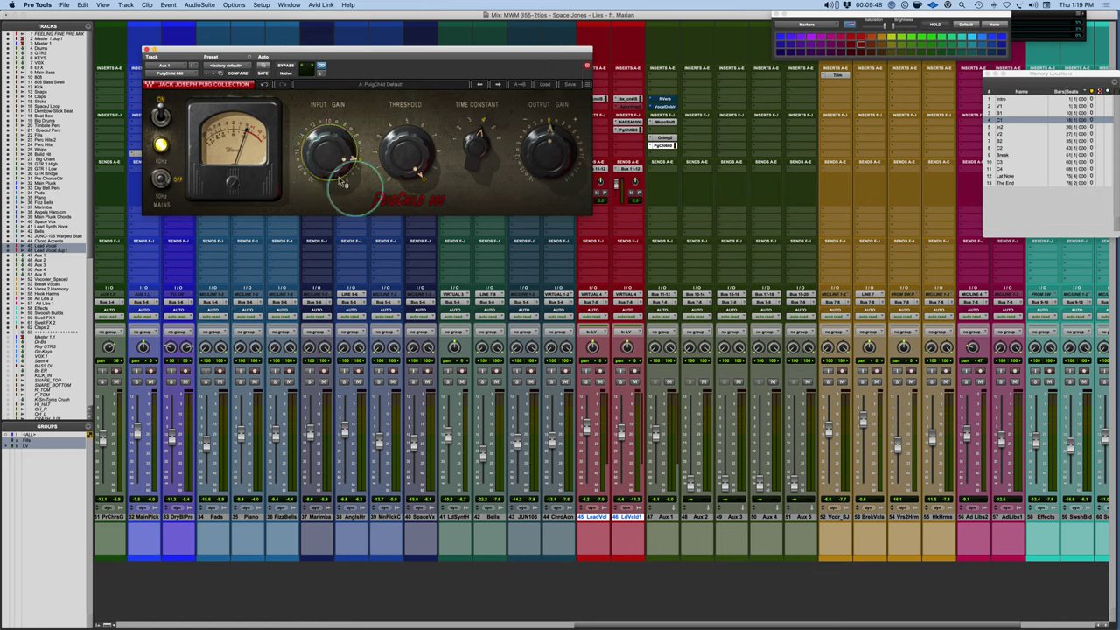
pyautogui.moveTo(337, 184); pyautogui.dragTo(333, 138)
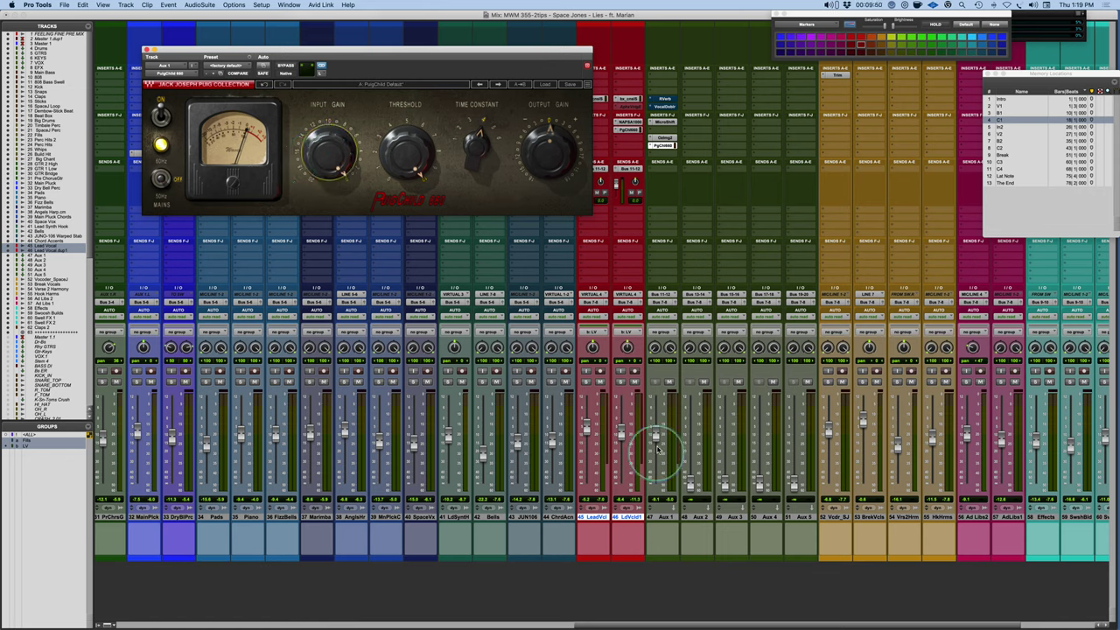
# - Solo the two lead vocal tracks and play the section while lowering the Aux 1 fader to offset the compressor's level
pyautogui.moveTo(656, 436); pyautogui.dragTo(656, 442)
pyautogui.click(588, 383)
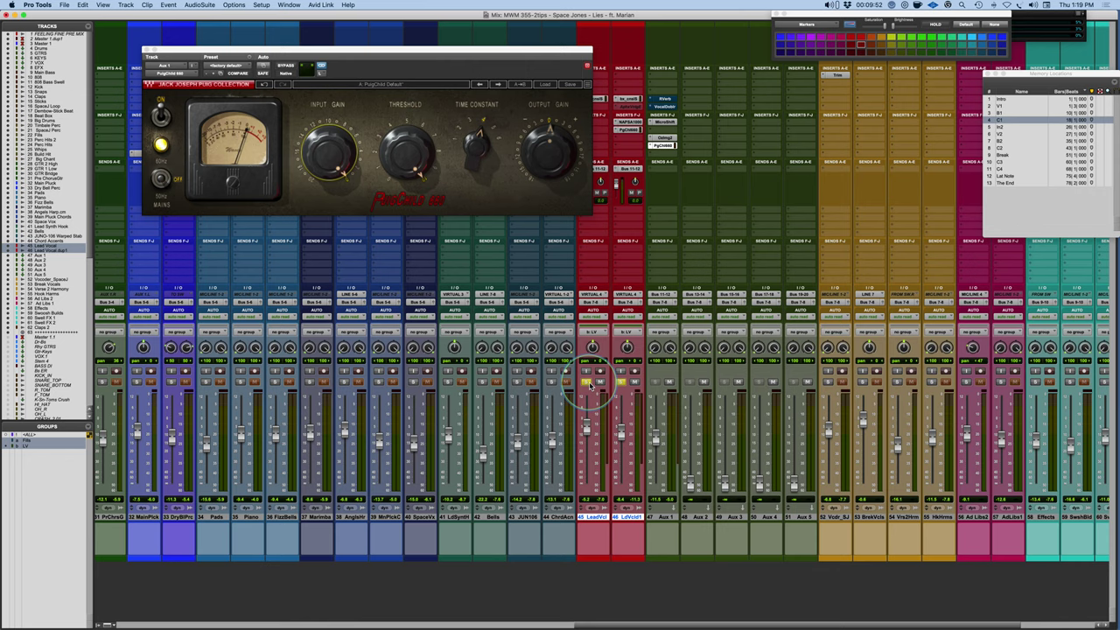
pyautogui.press('space')
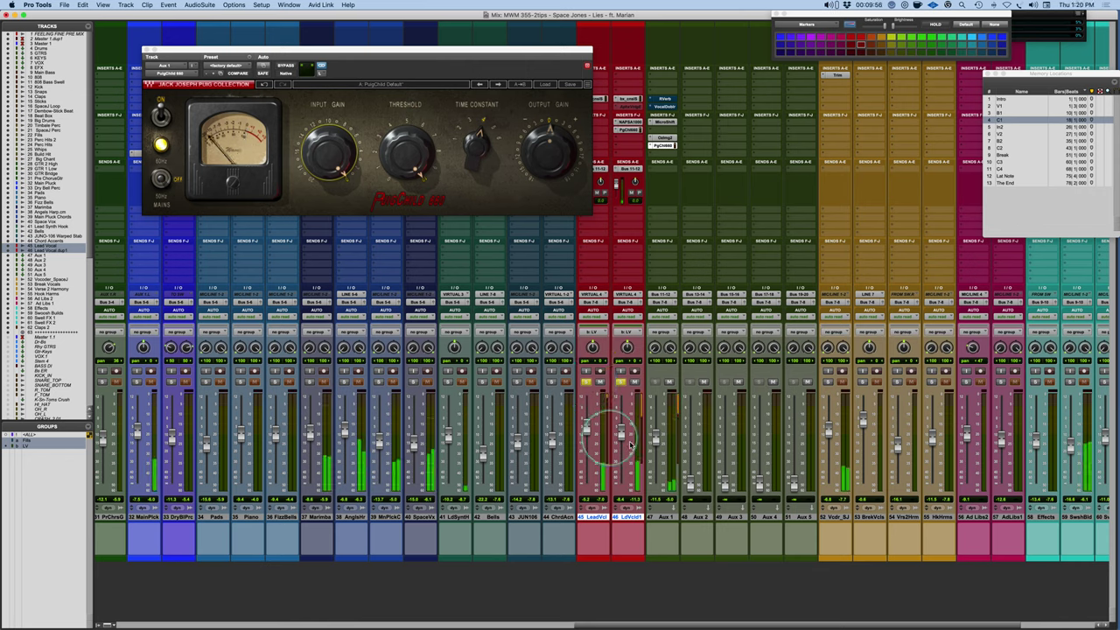
pyautogui.moveTo(657, 441)
pyautogui.mouseDown()
pyautogui.moveTo(656, 481)
pyautogui.moveTo(656, 444)
pyautogui.mouseUp()
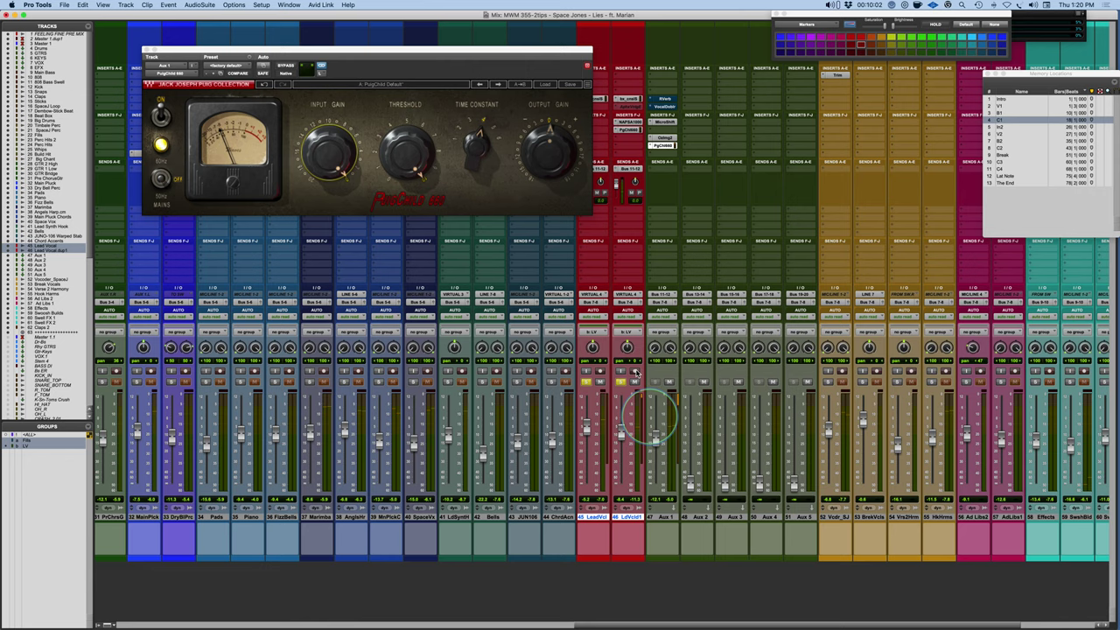
# - Compare the PuigChild on Aux 1 bypassed and active, and lower the Aux 1 fader slightly
pyautogui.keyDown('super'); pyautogui.click(664, 148); pyautogui.keyUp('super')
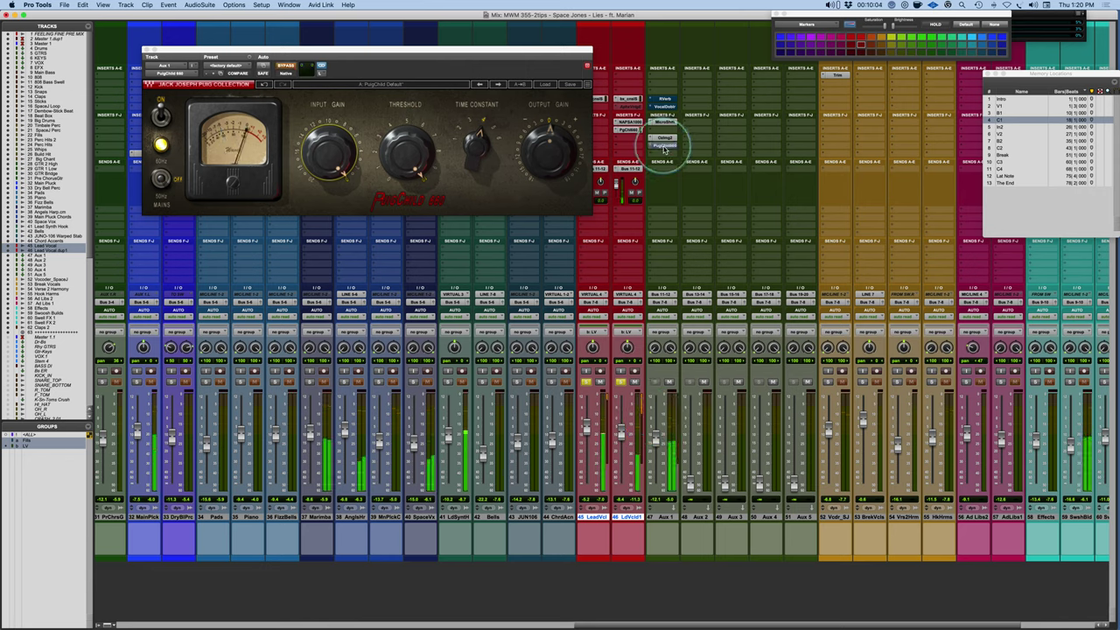
pyautogui.keyDown('super'); pyautogui.click(664, 147); pyautogui.keyUp('super')
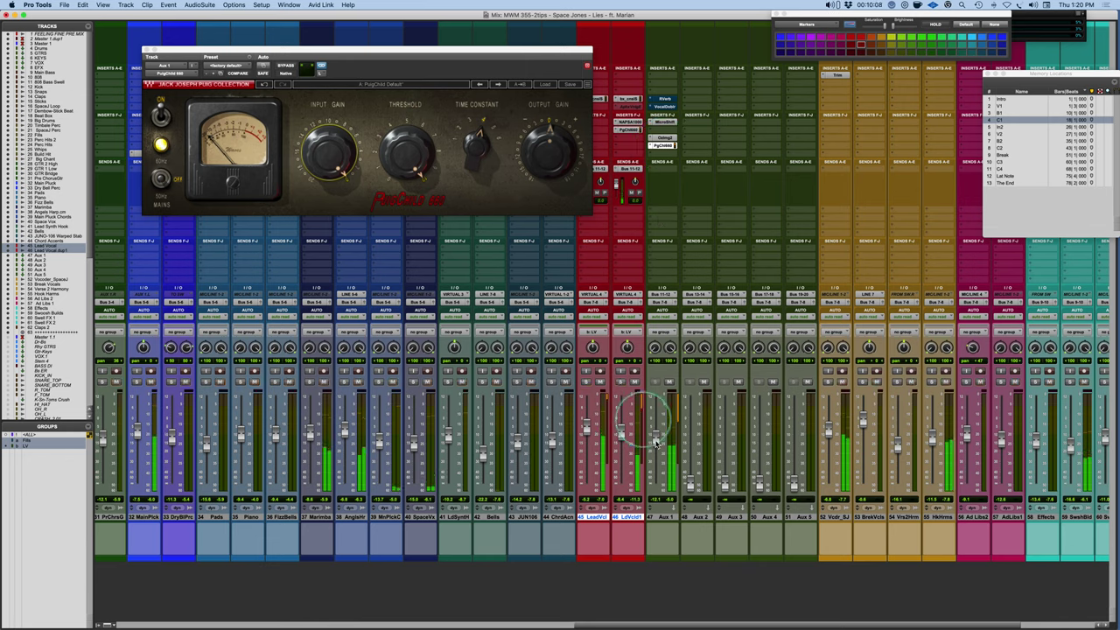
pyautogui.moveTo(655, 439); pyautogui.dragTo(659, 446)
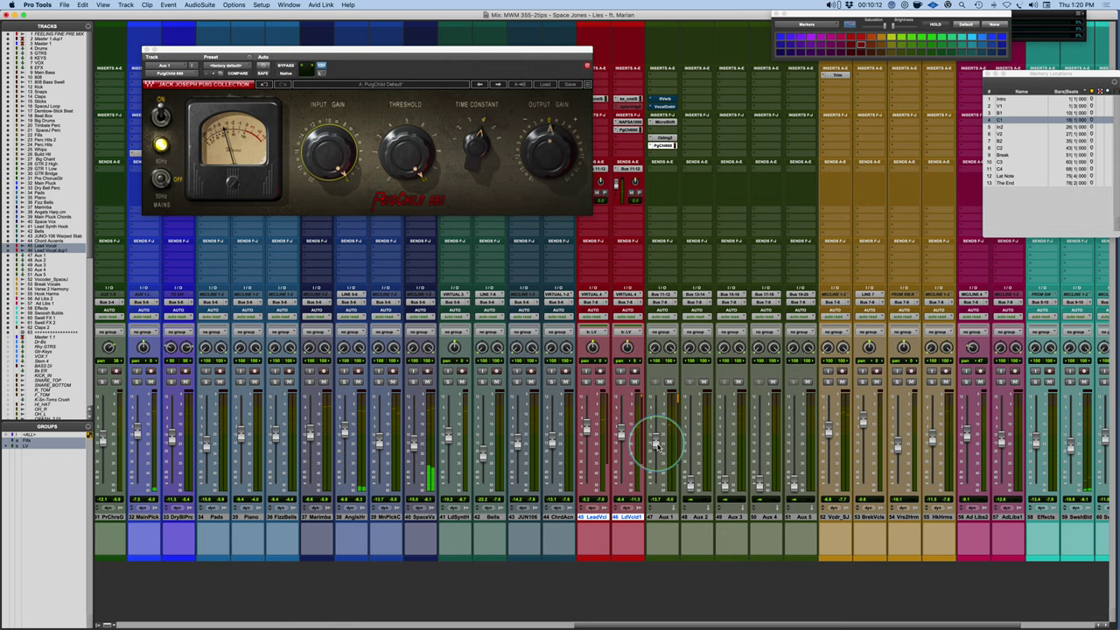
# - Check the widened vocal by muting and unmuting Aux 1, and compare its PuigChild bypassed and active again
pyautogui.click(669, 383)
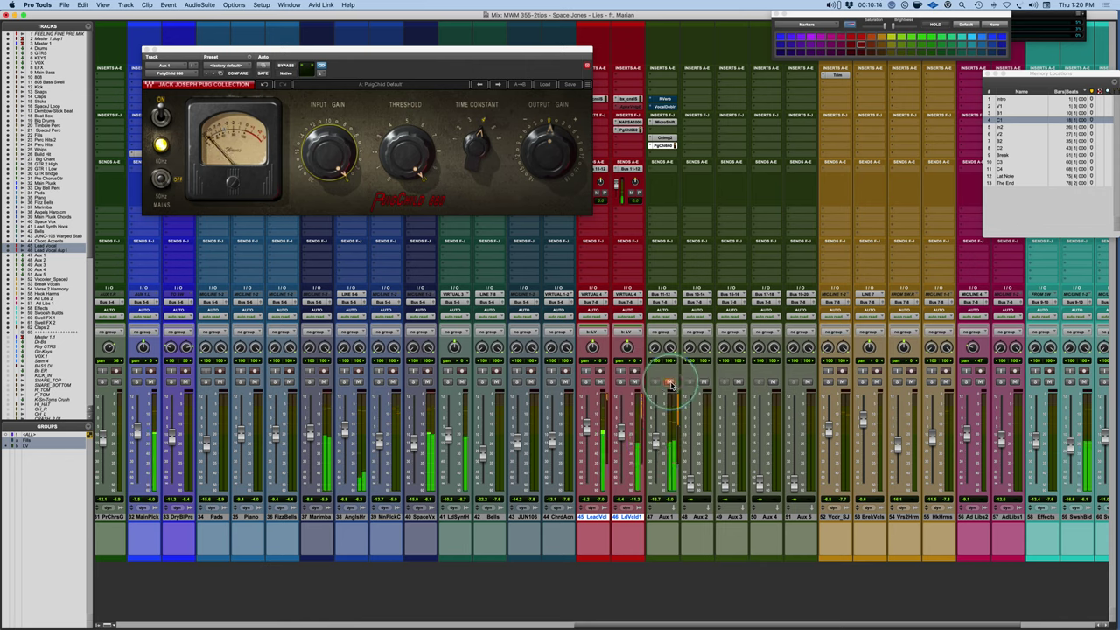
pyautogui.click(669, 383)
pyautogui.click(660, 442)
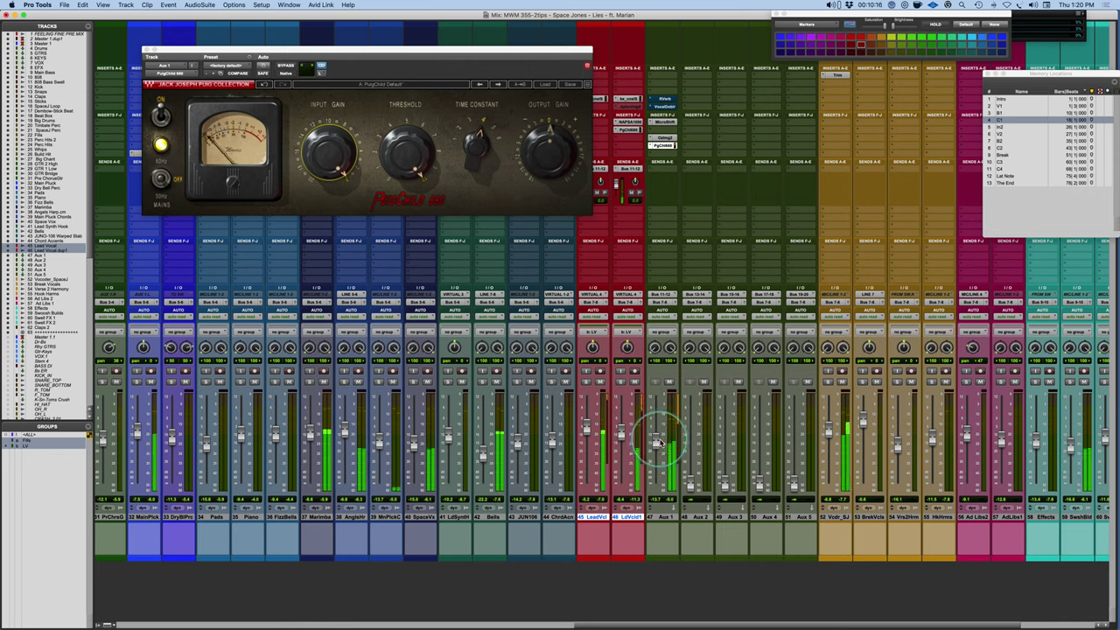
pyautogui.keyDown('super'); pyautogui.click(665, 146); pyautogui.keyUp('super')
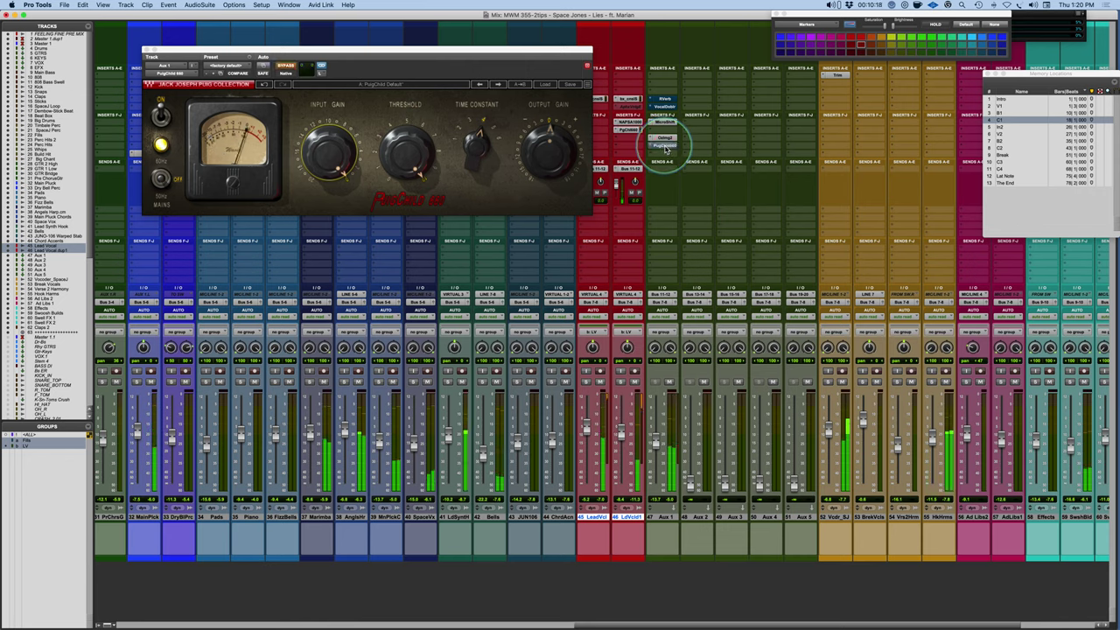
pyautogui.keyDown('super'); pyautogui.click(665, 146); pyautogui.keyUp('super')
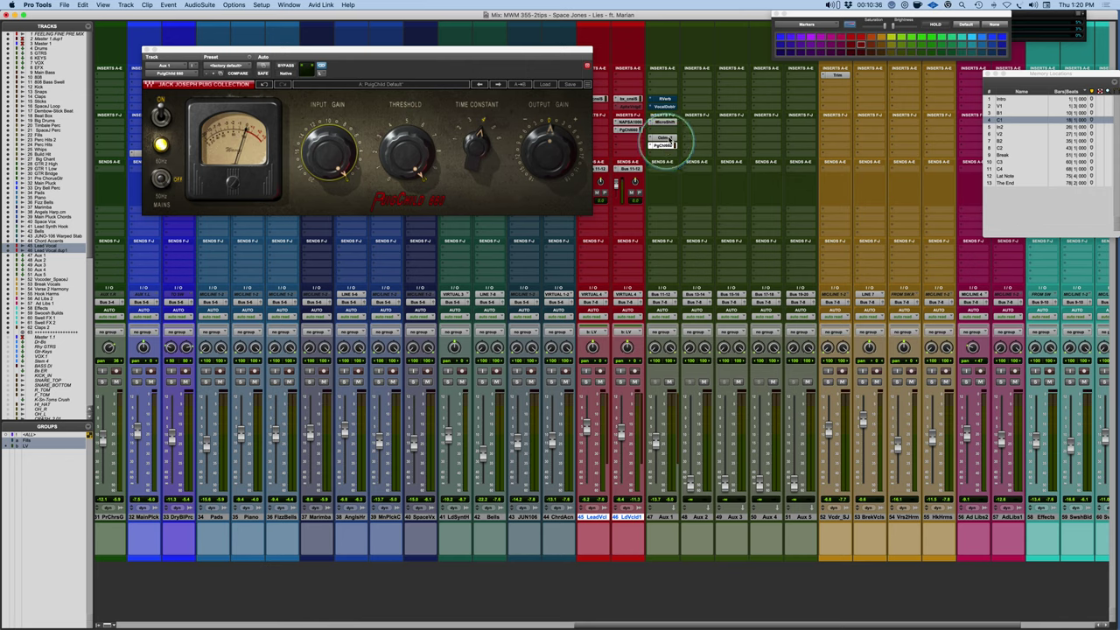
# - Open the Ozone Imager on Aux 1 and move its window closer to the lead vocal tracks
pyautogui.click(663, 138)
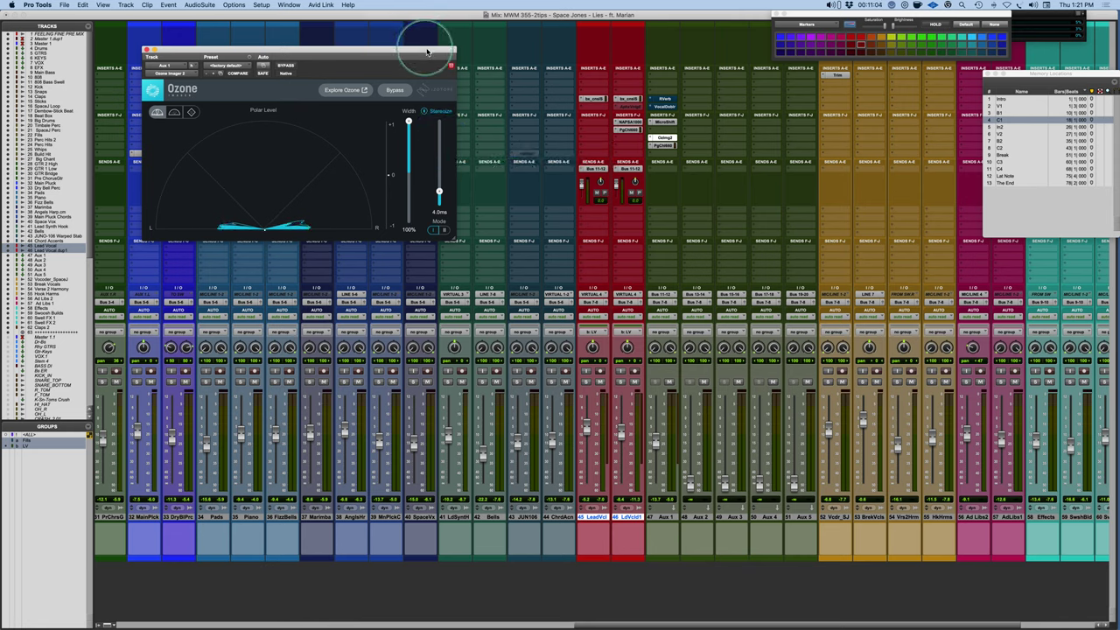
pyautogui.moveTo(427, 52); pyautogui.dragTo(504, 53)
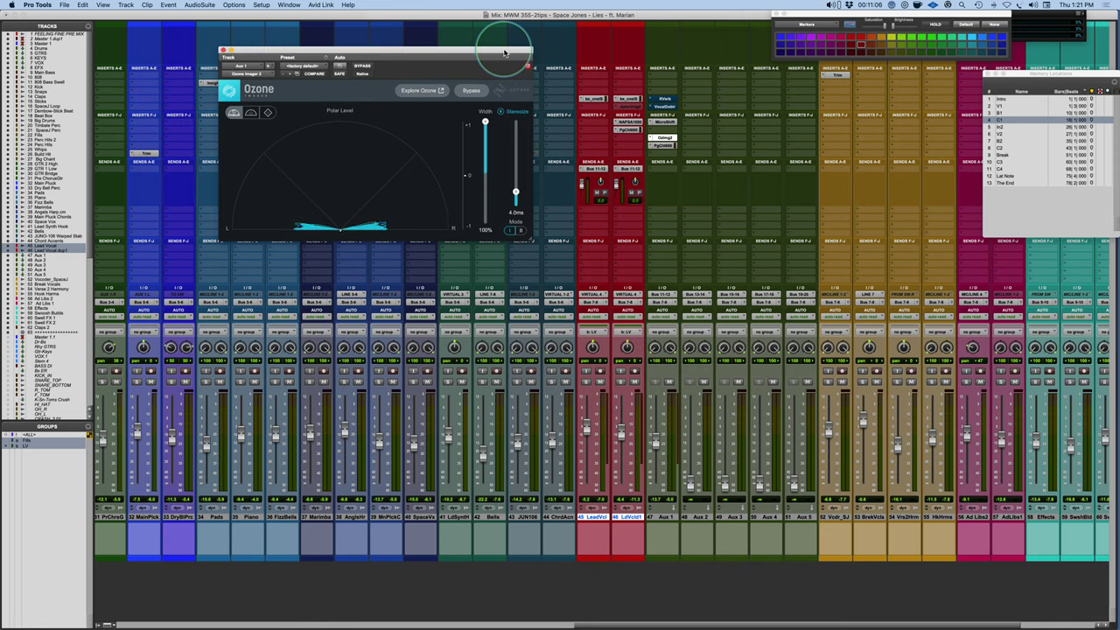